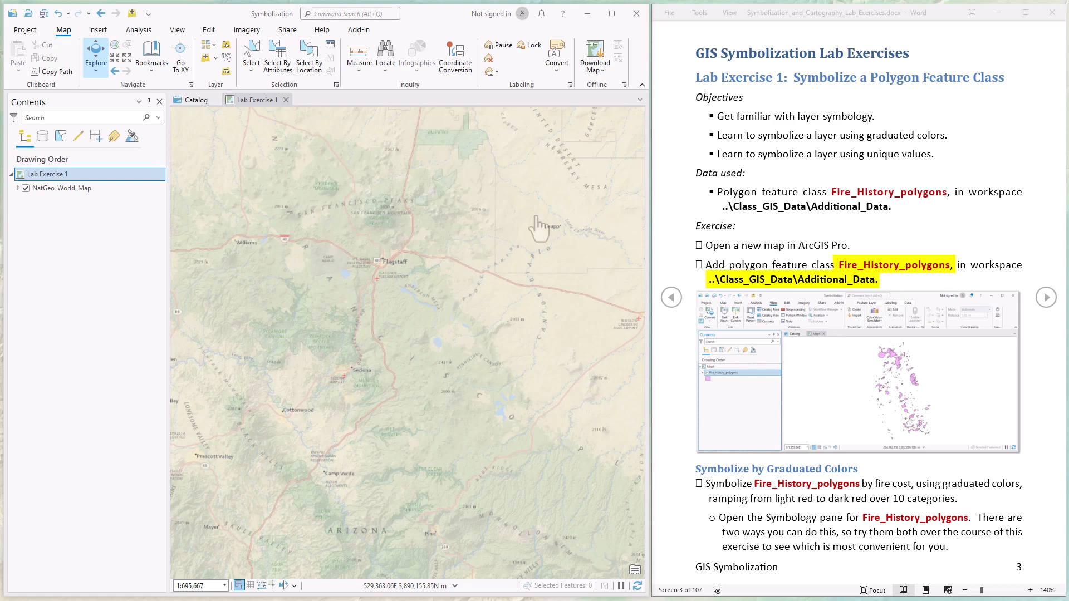
- Add Fire_History_polygons.shp from the Additional_Data folder to the Lab Exercise 1 map
left_click(213, 200)
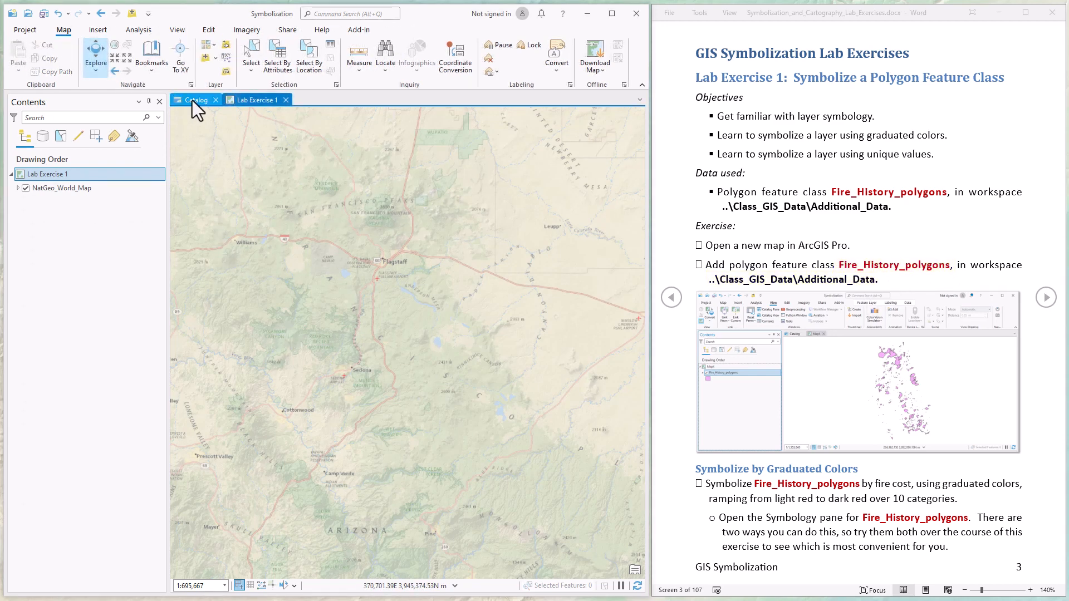
left_click(192, 101)
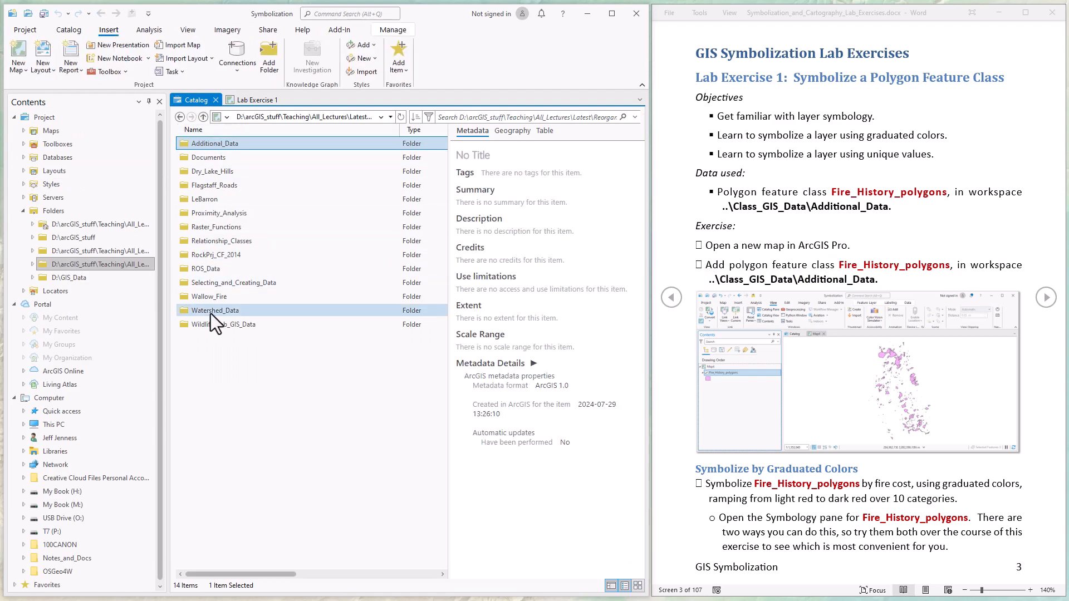
double_click(211, 145)
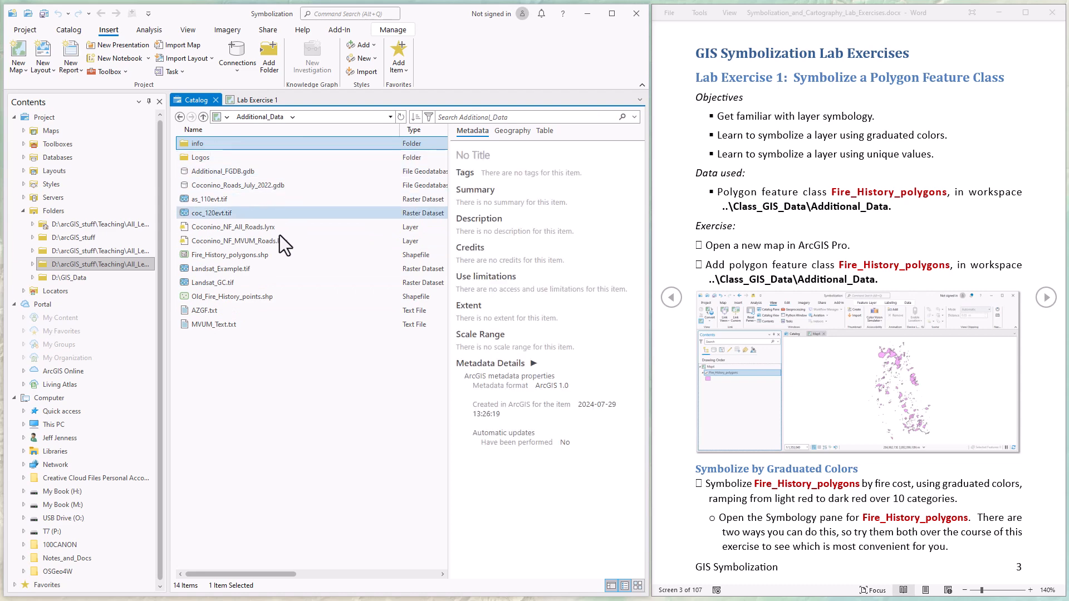
left_click(223, 255)
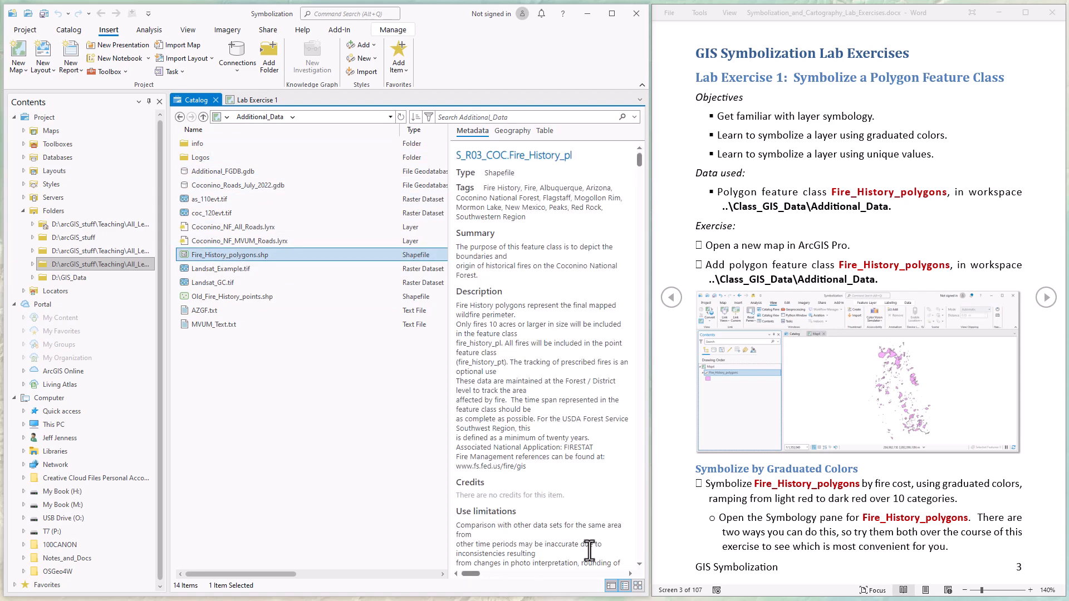
right_click(221, 255)
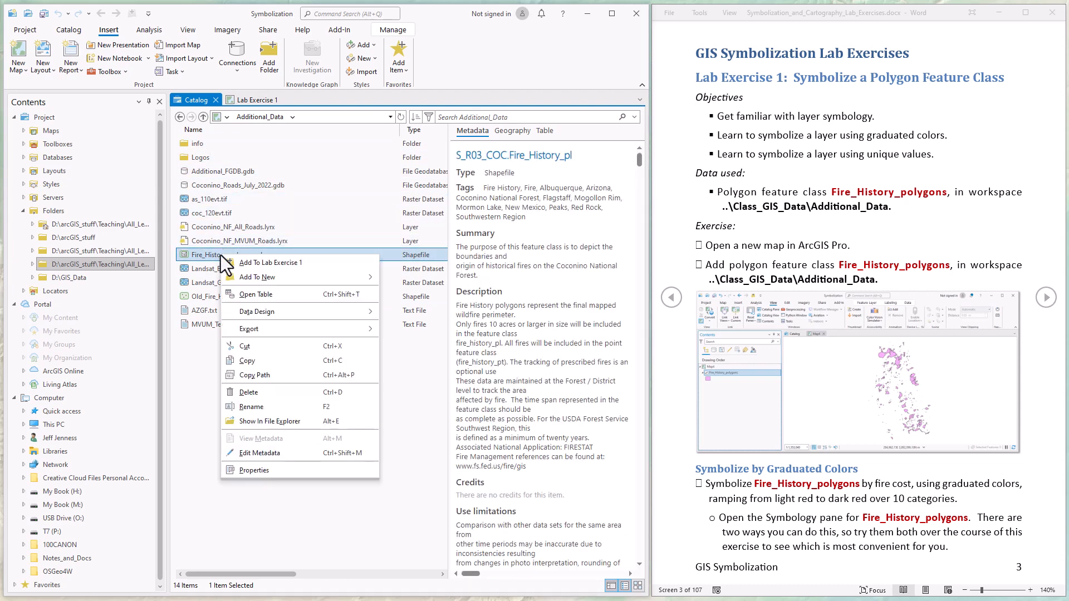
left_click(255, 264)
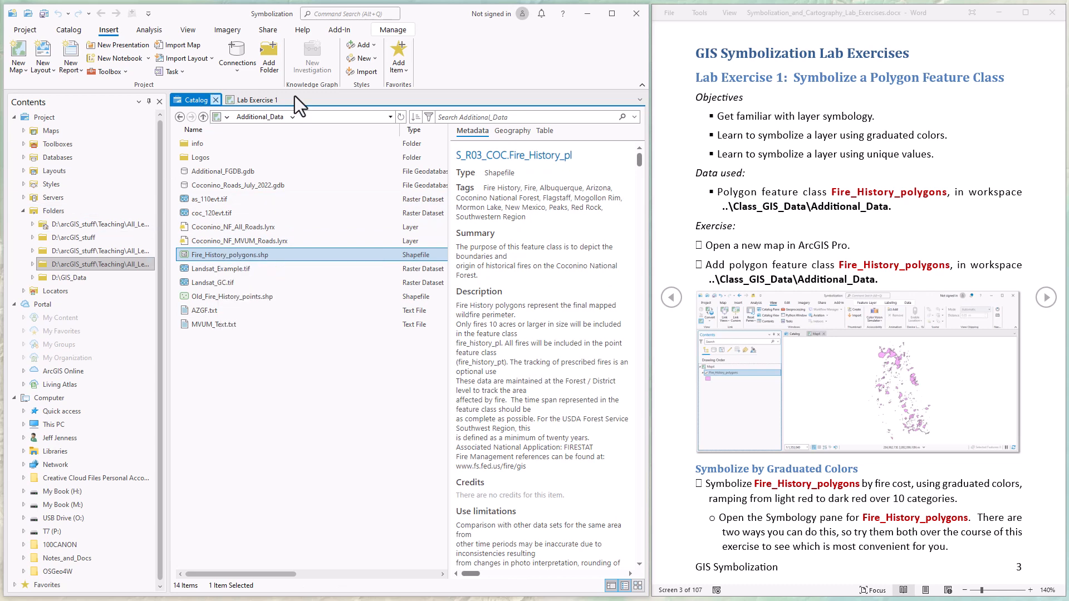
left_click(253, 101)
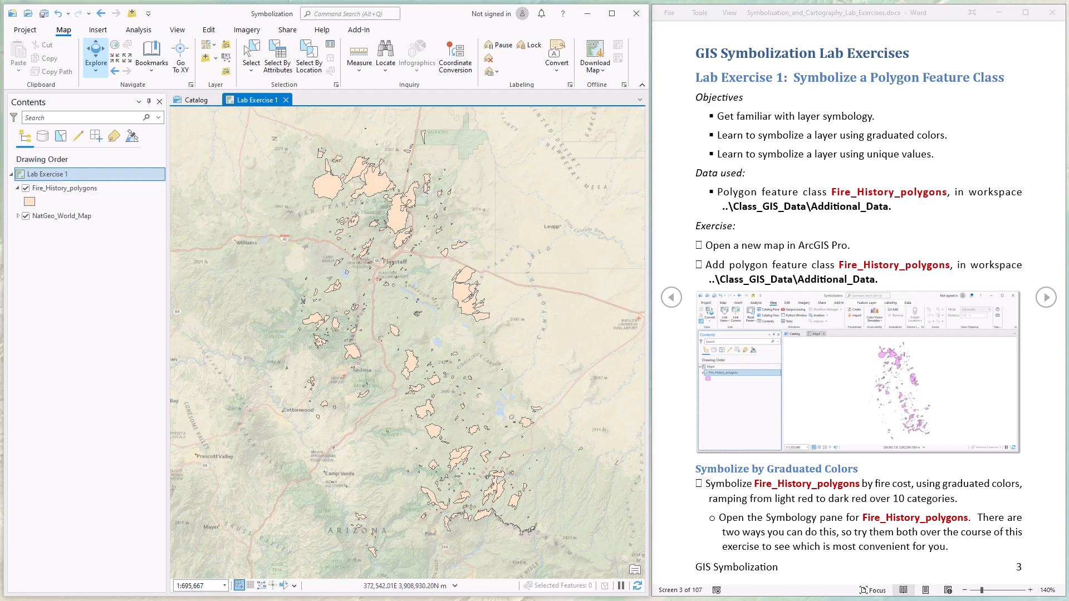
- Open Symbology for Fire_History_polygons from the layer's context menu, then close it
left_click(73, 188)
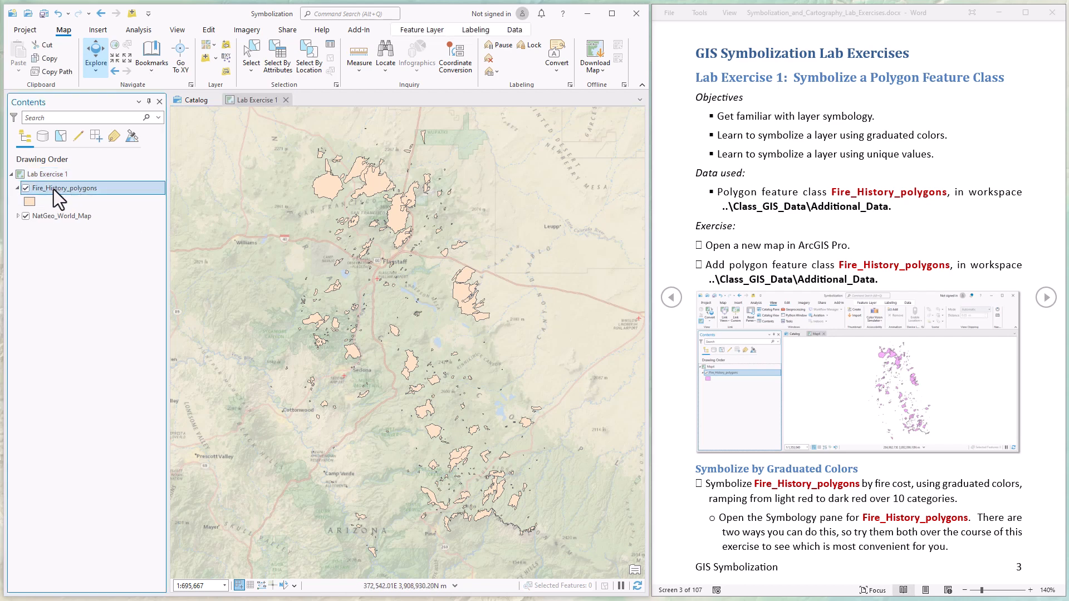
right_click(54, 190)
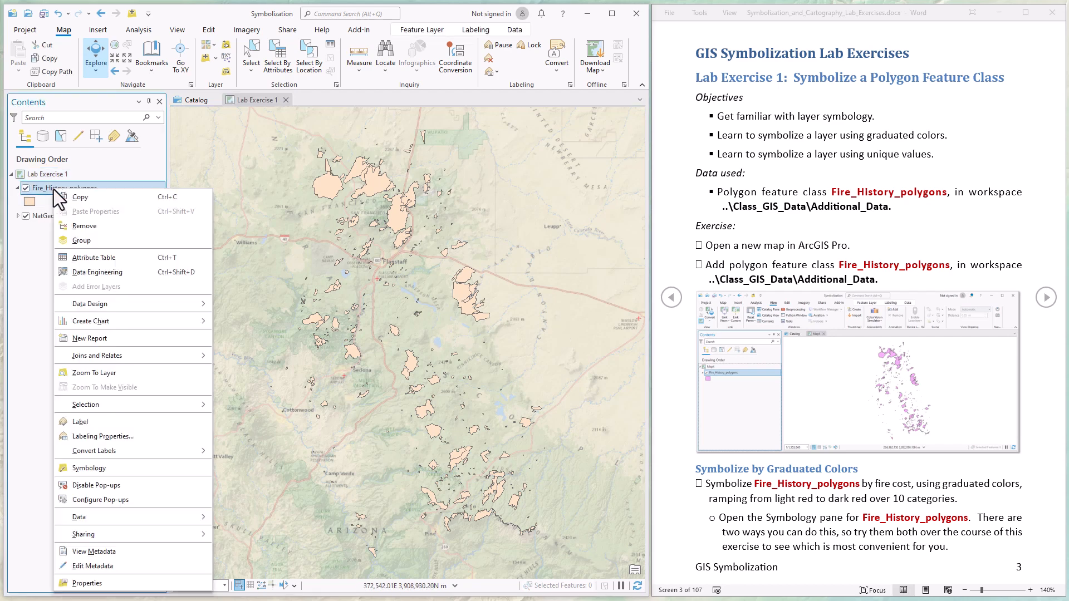
left_click(96, 468)
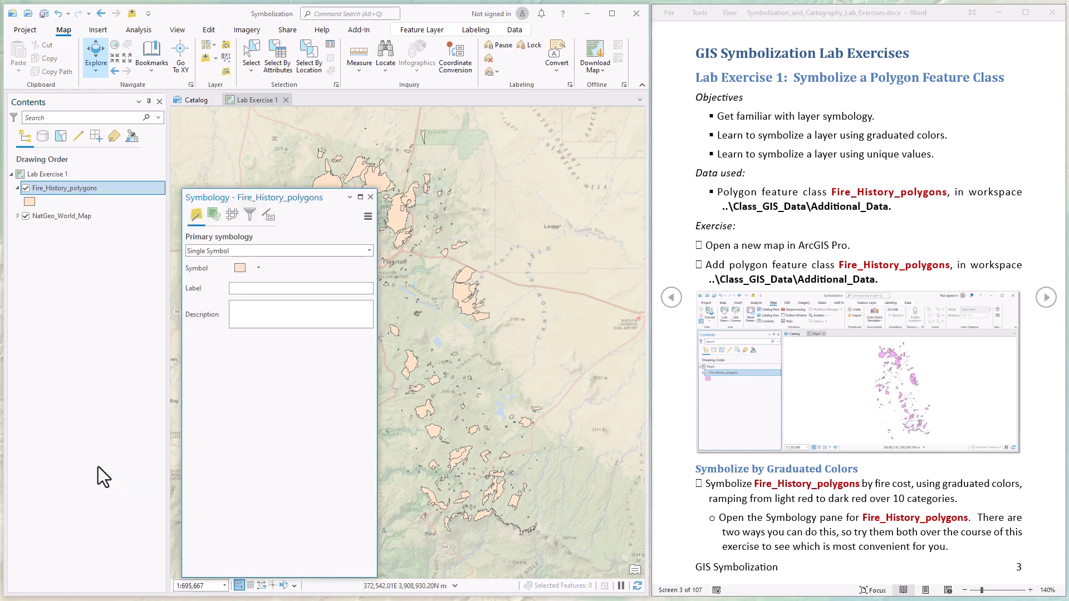
left_click(371, 198)
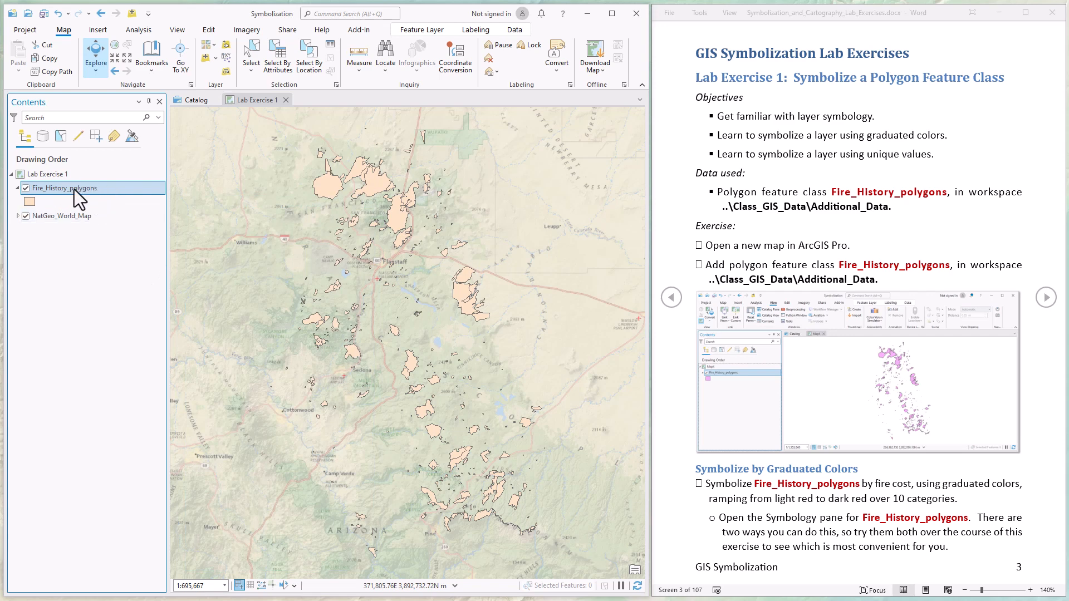
- Reopen Symbology from the Feature Layer ribbon and look through the pane's tabs
left_click(434, 33)
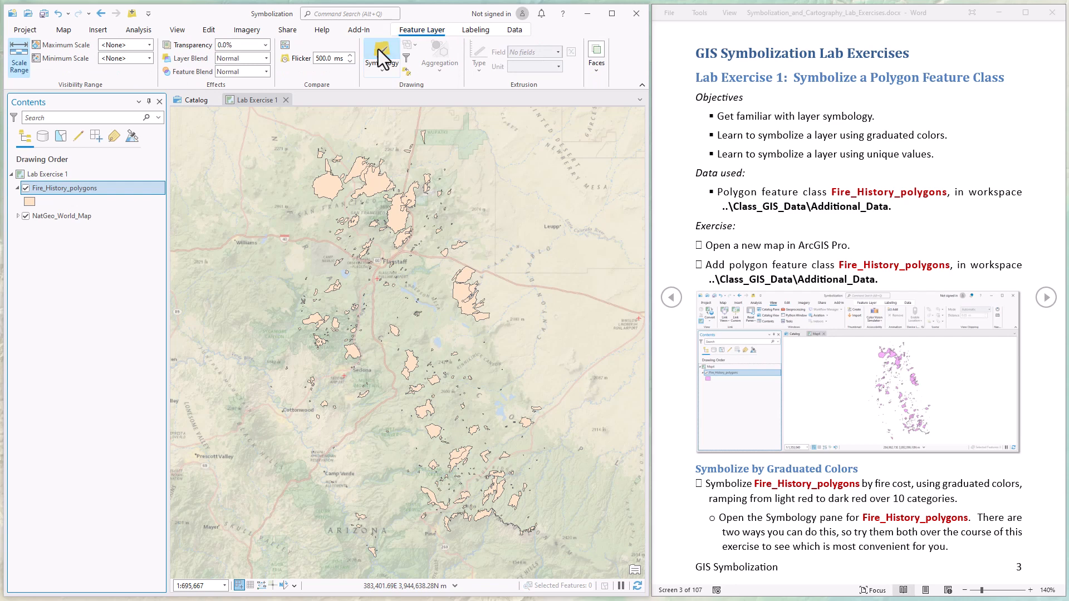
left_click(378, 51)
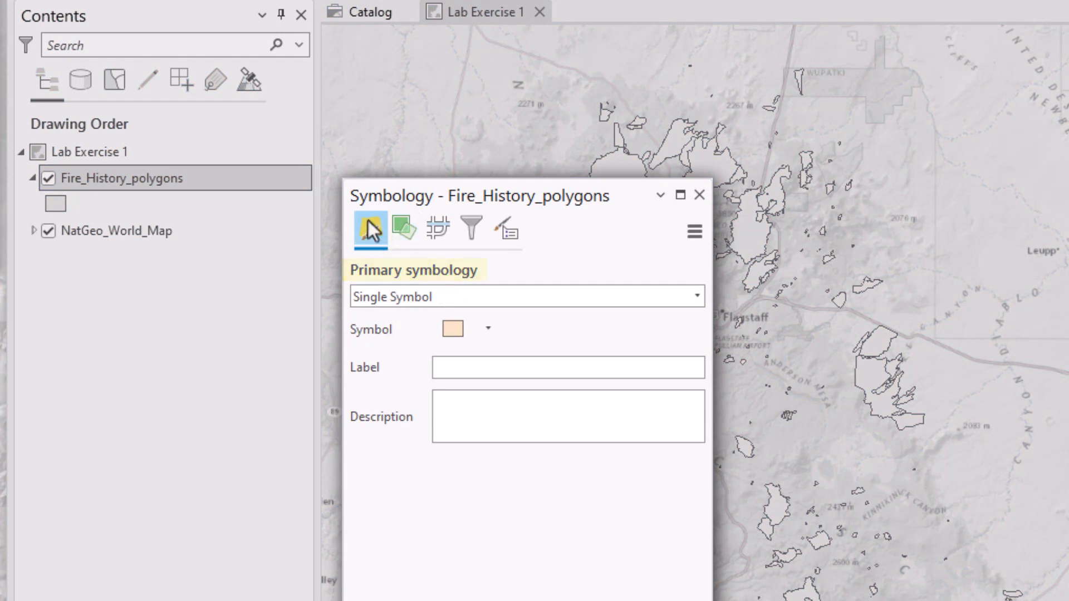
left_click(402, 226)
left_click(431, 225)
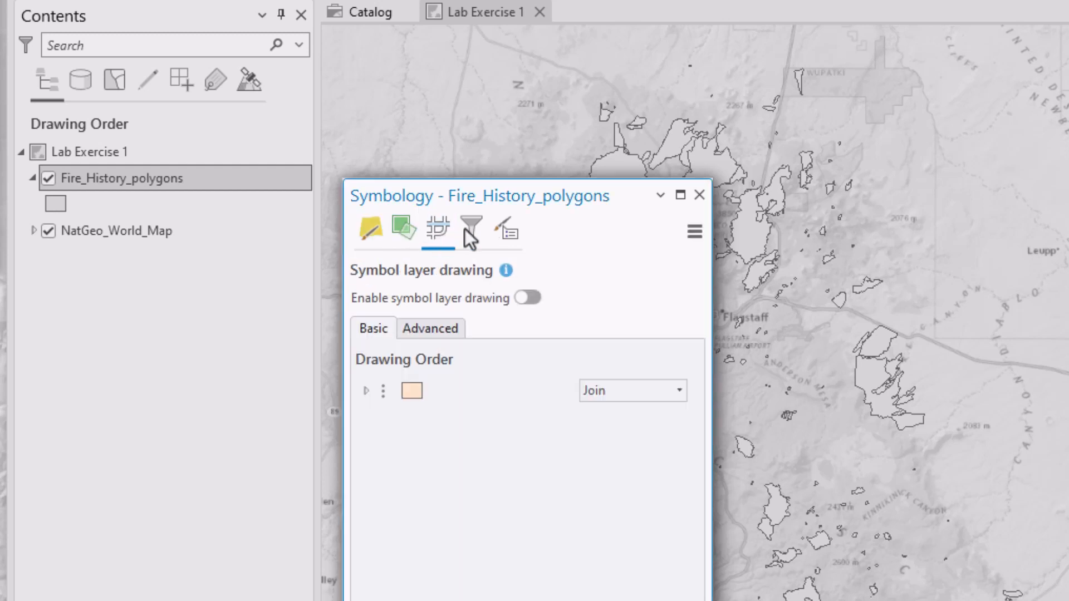
left_click(472, 228)
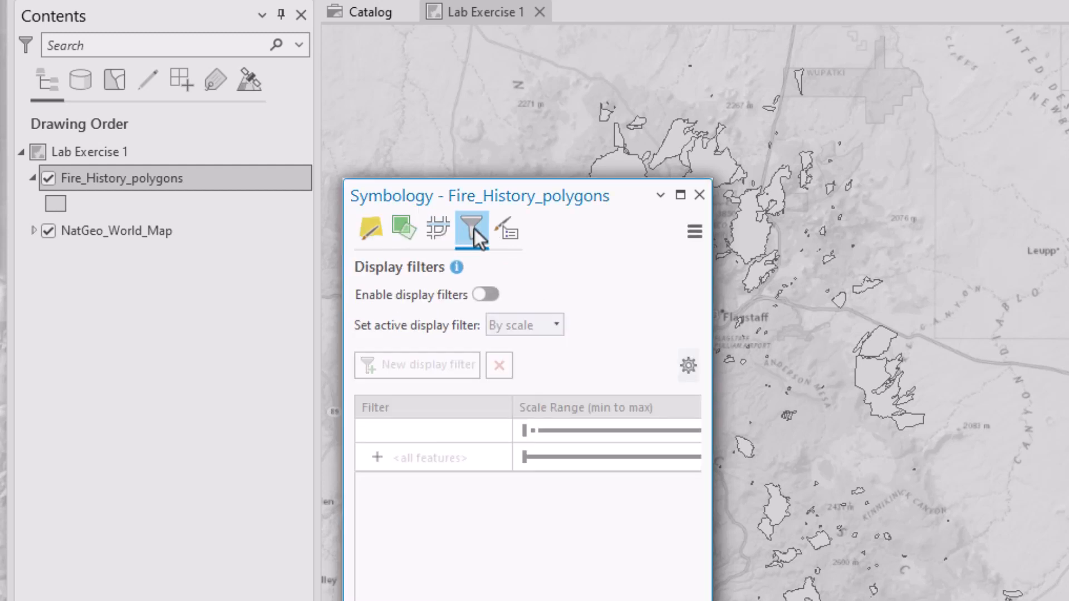
left_click(371, 234)
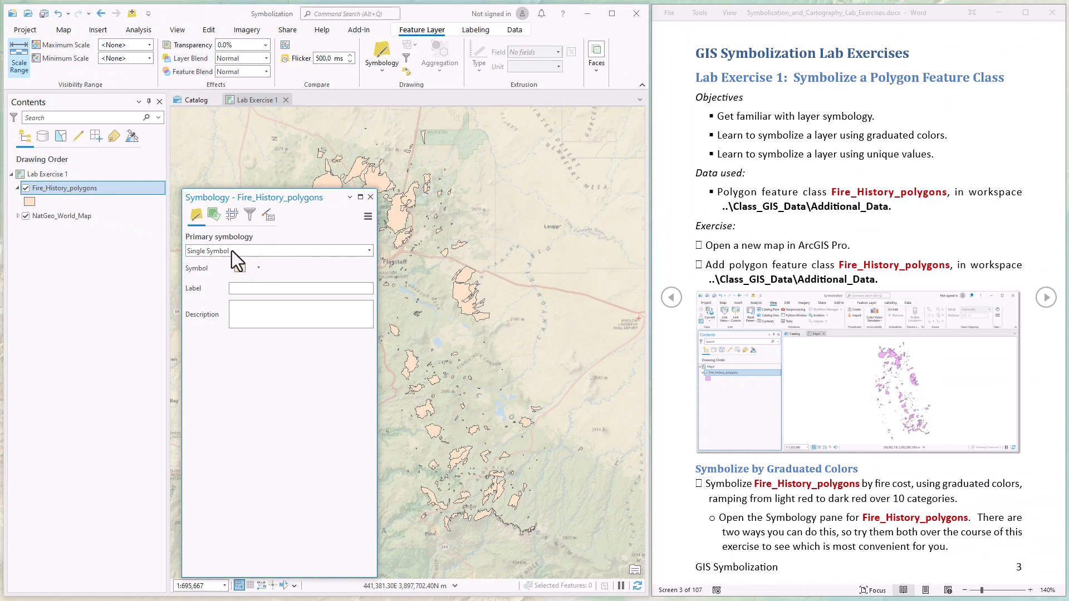
- Symbolize the polygons with Graduated Colors on COST using the light-to-dark red scheme
left_click(346, 252)
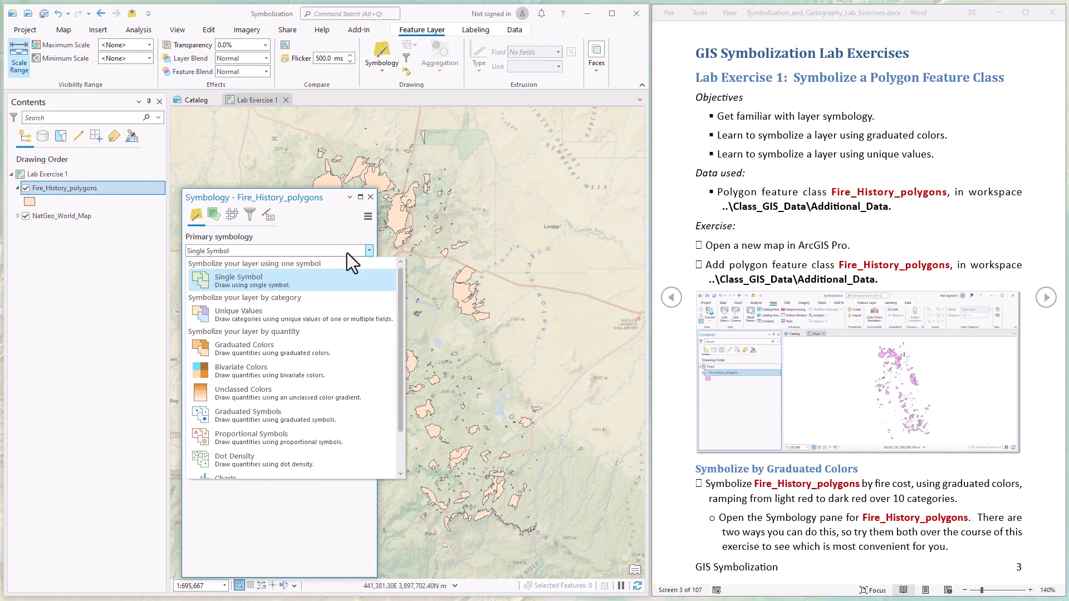
left_click(238, 347)
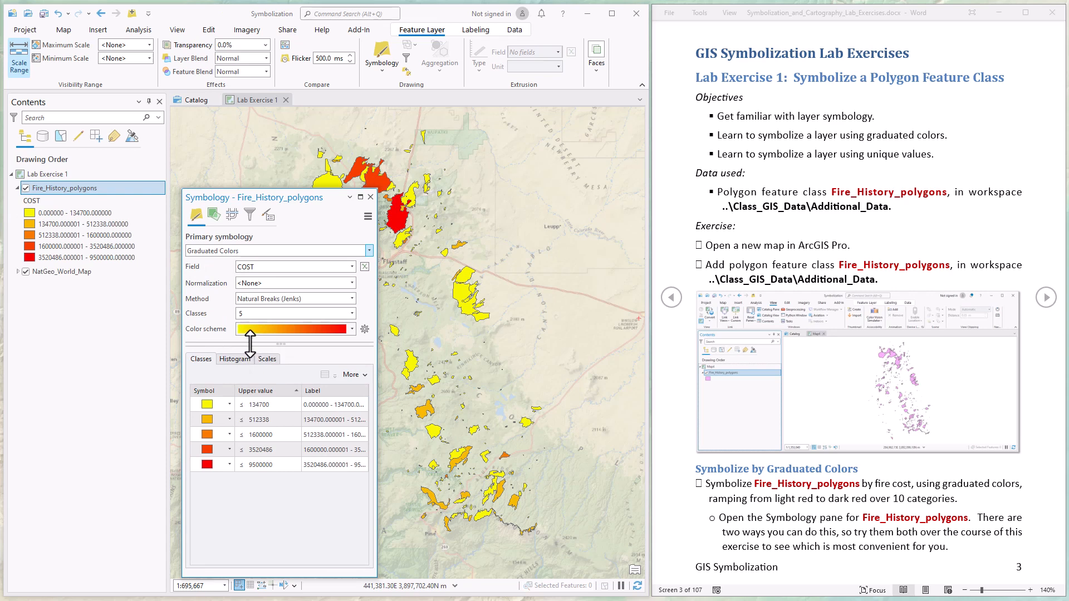
left_click(295, 267)
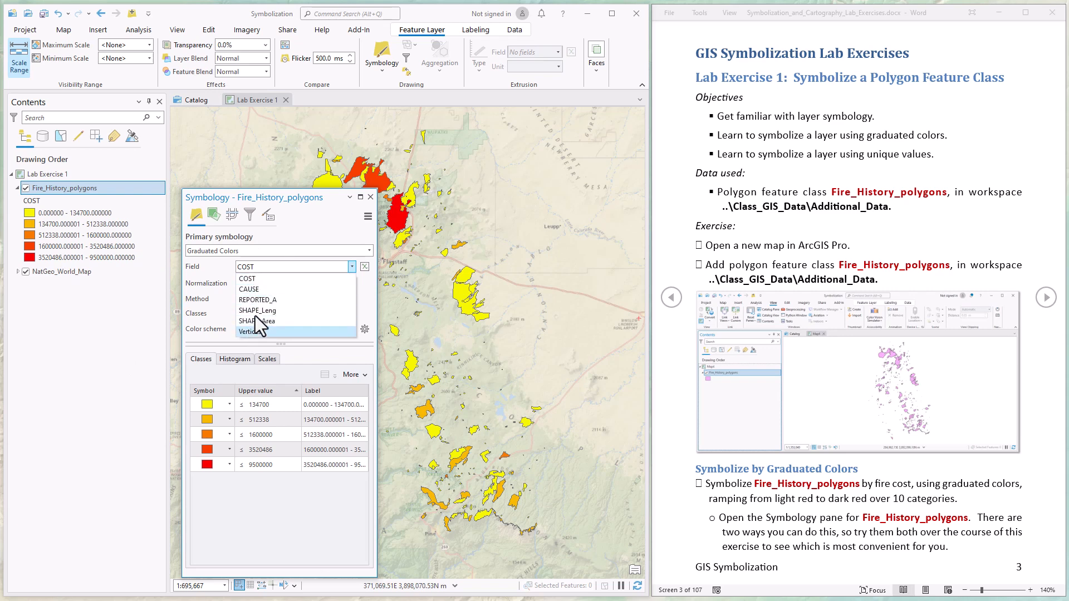
left_click(254, 279)
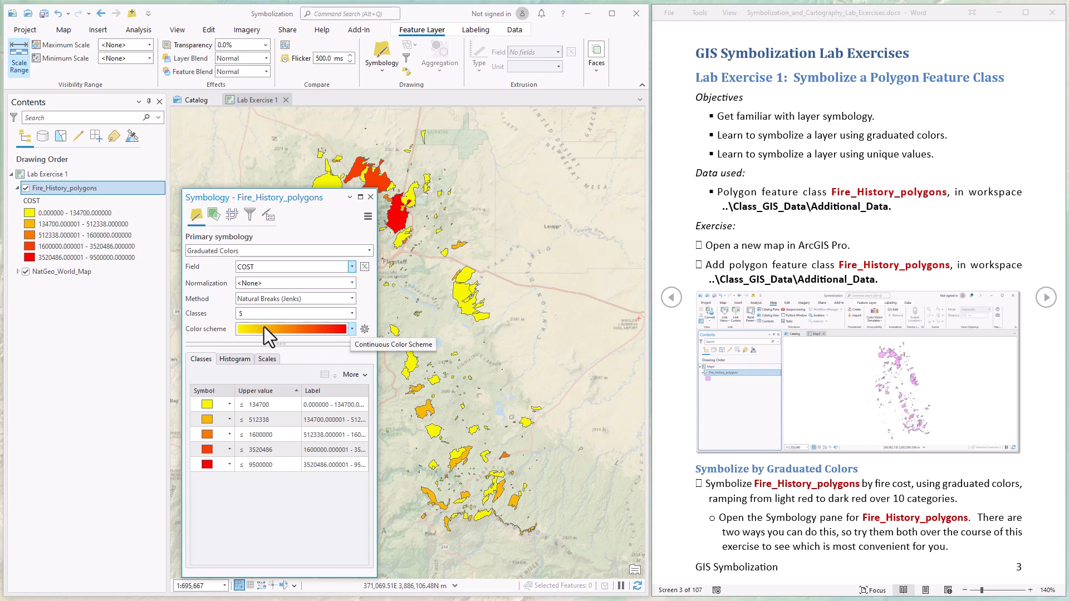
left_click(352, 329)
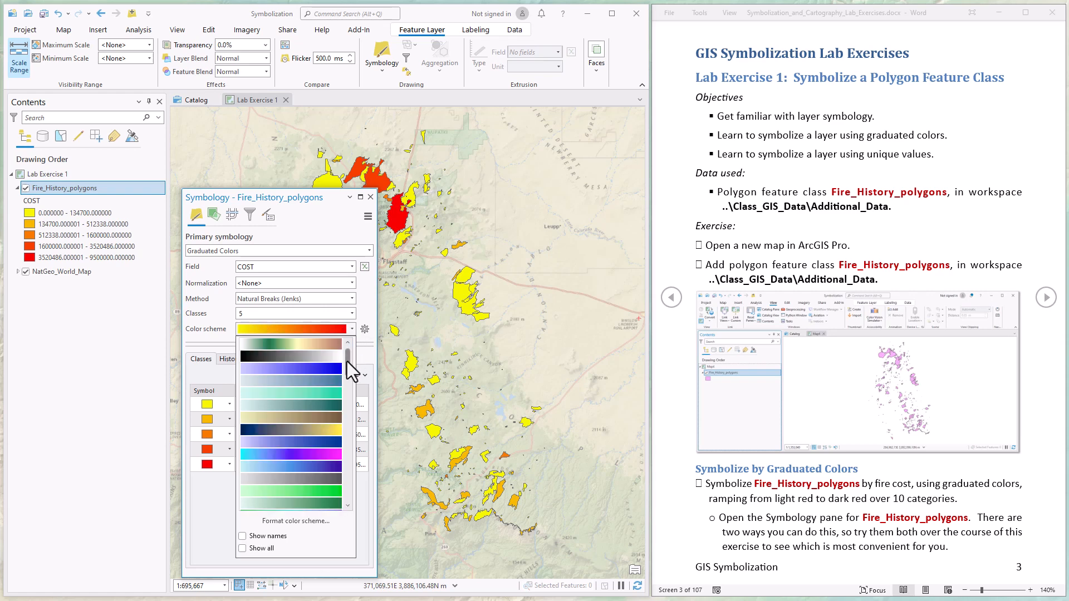
left_click_drag(348, 357, 348, 403)
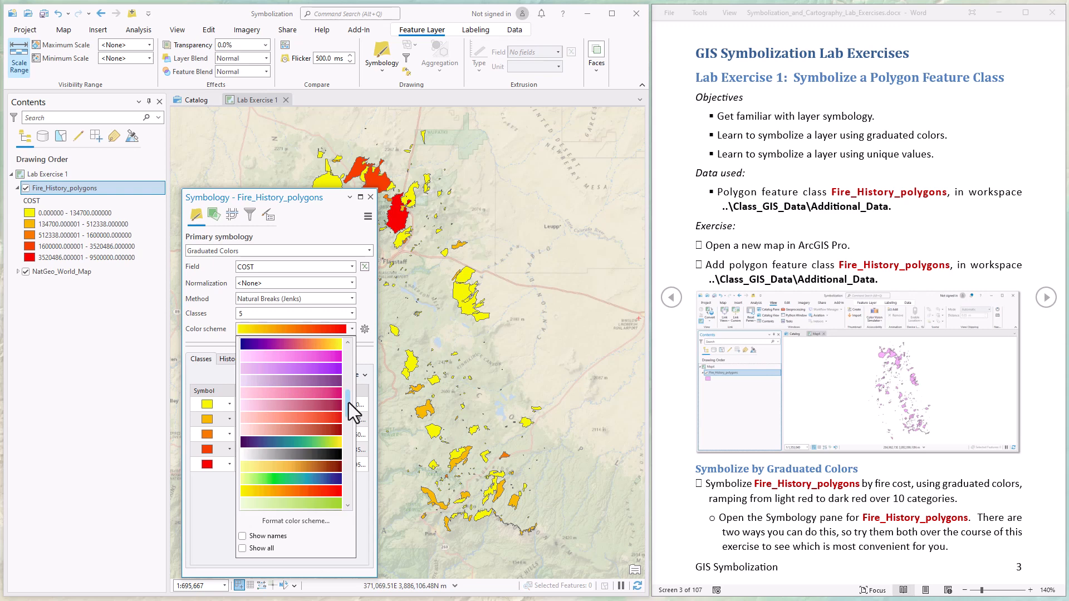
left_click(266, 431)
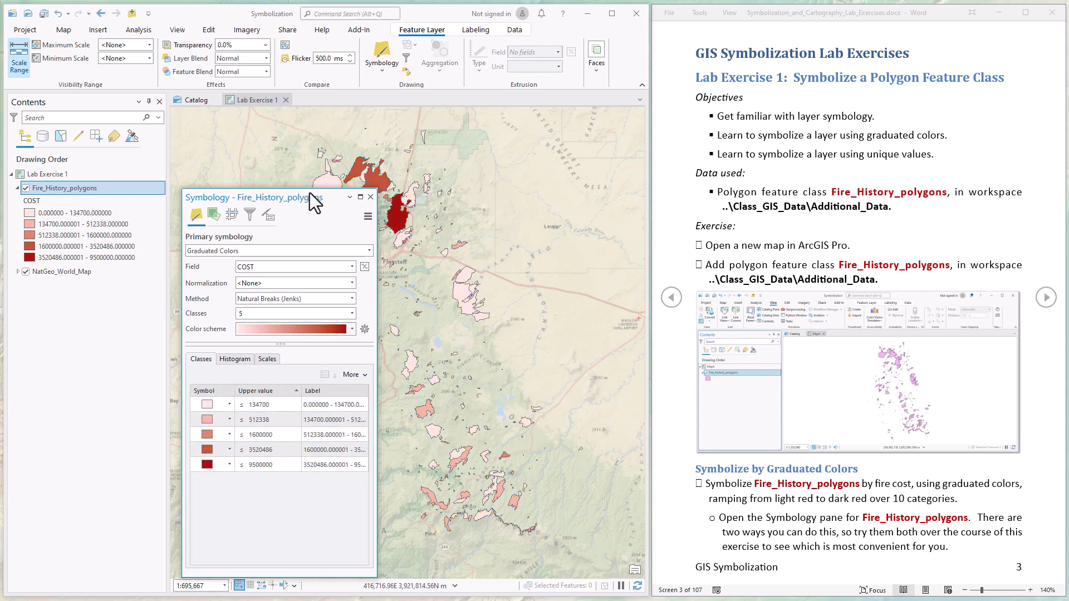
left_click_drag(327, 200, 272, 201)
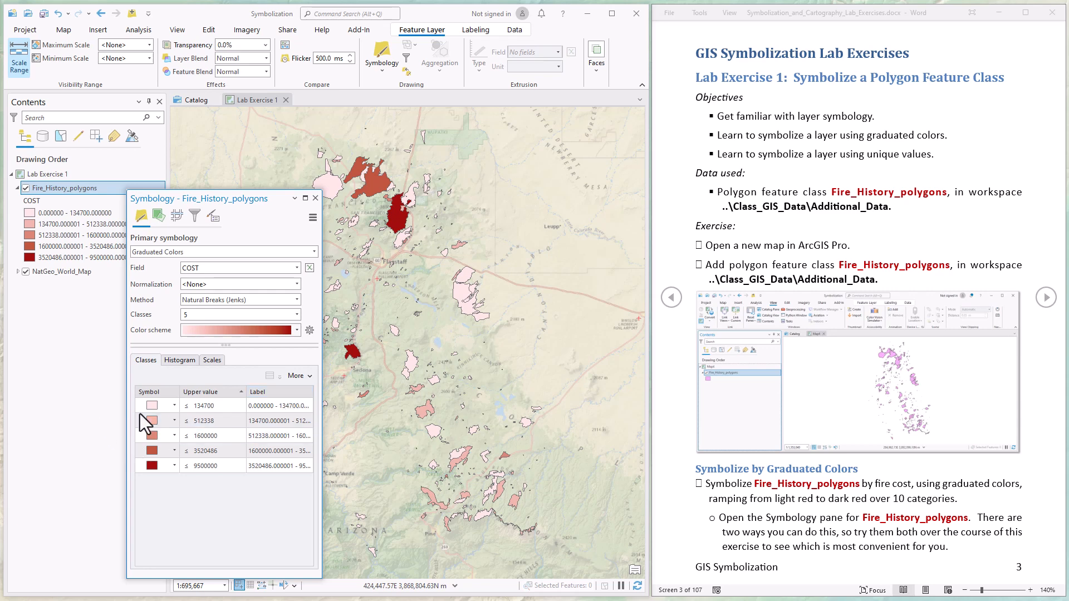
- Check the highest cost class and set the number of classes to 10
left_click(152, 465)
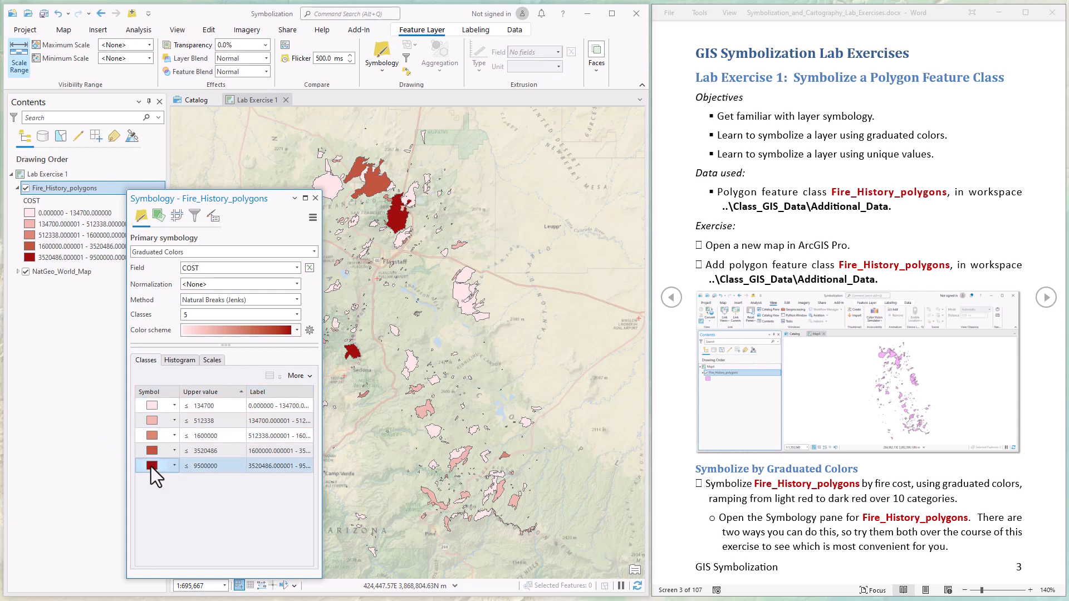
left_click(203, 315)
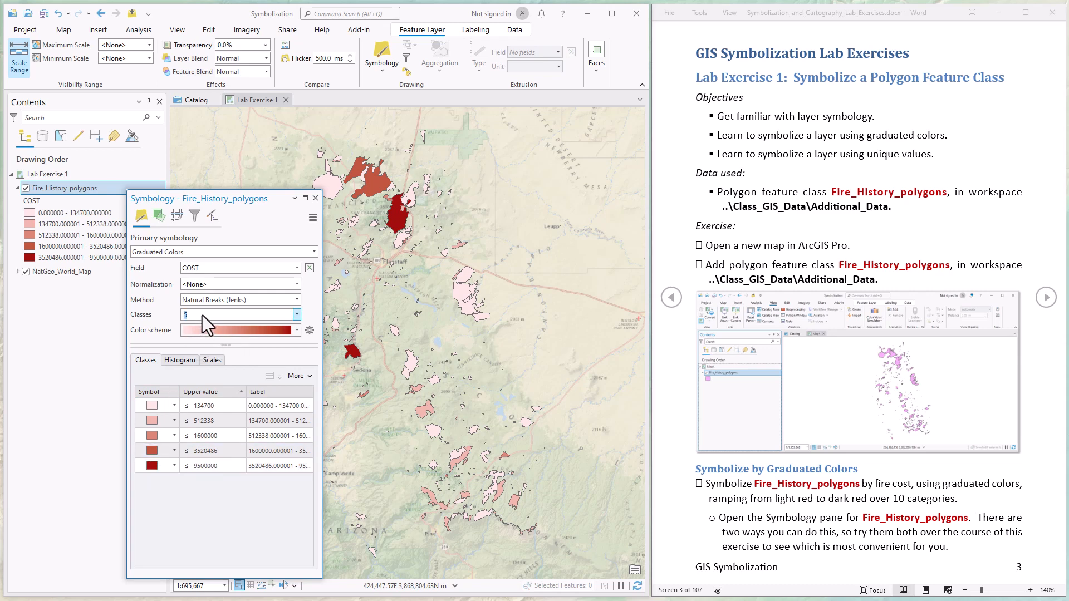
type("10")
key("Return")
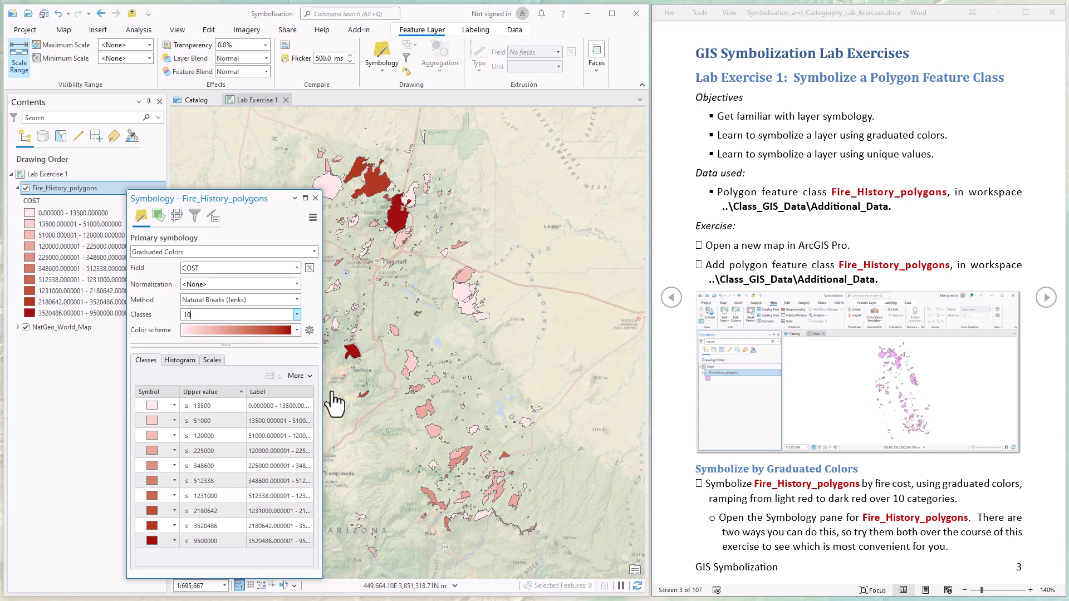
left_click(258, 300)
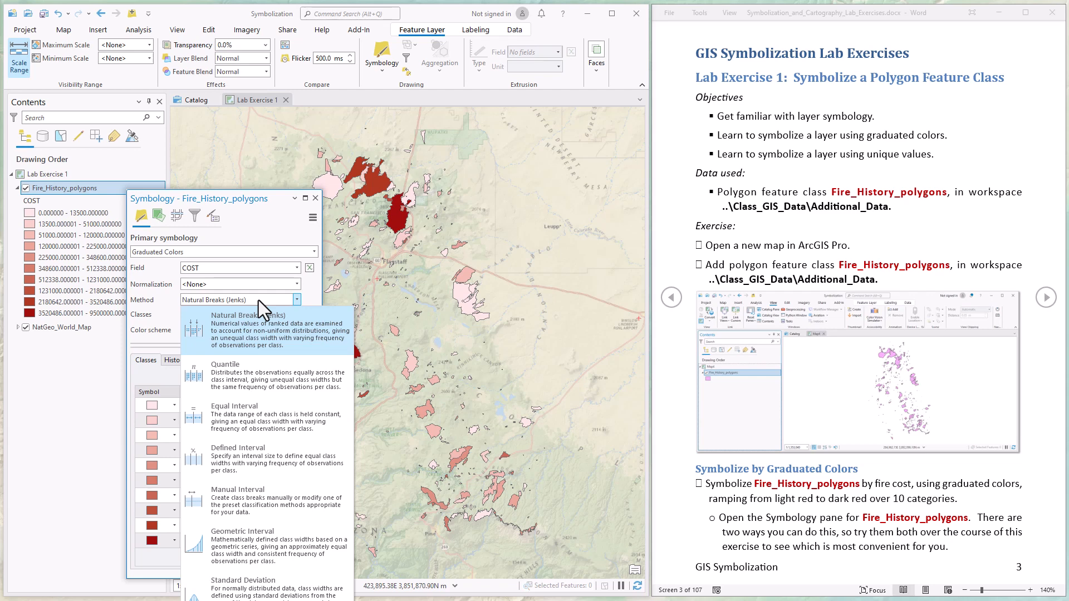
- Keep Natural Breaks (Jenks) as the method and bring the lab instructions forward
left_click(265, 220)
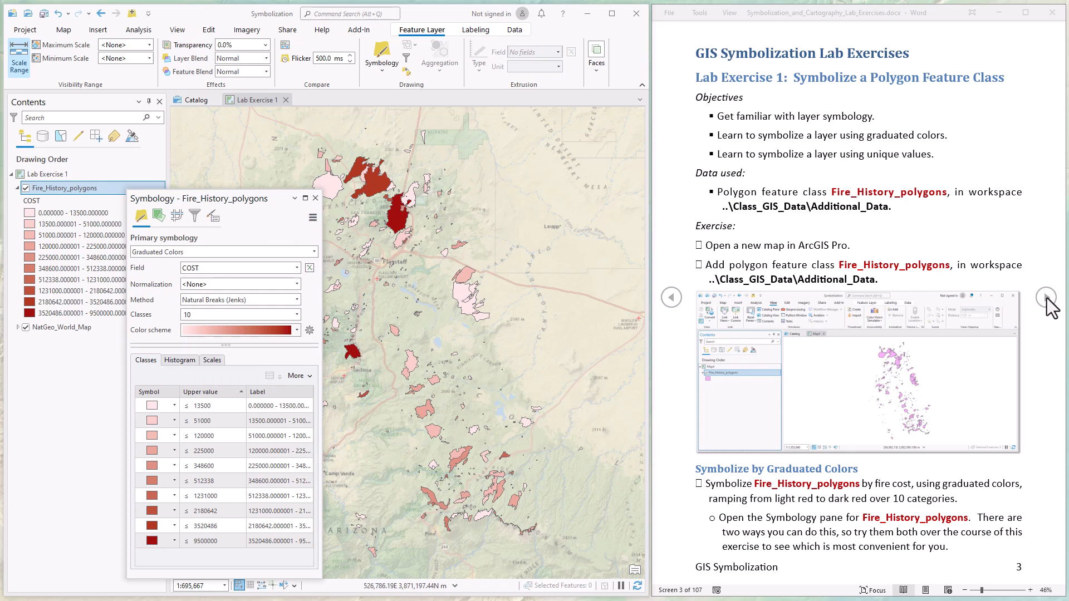
left_click(1050, 307)
- Page forward in the lab instructions to page 6 on Currency label formatting
left_click(1047, 302)
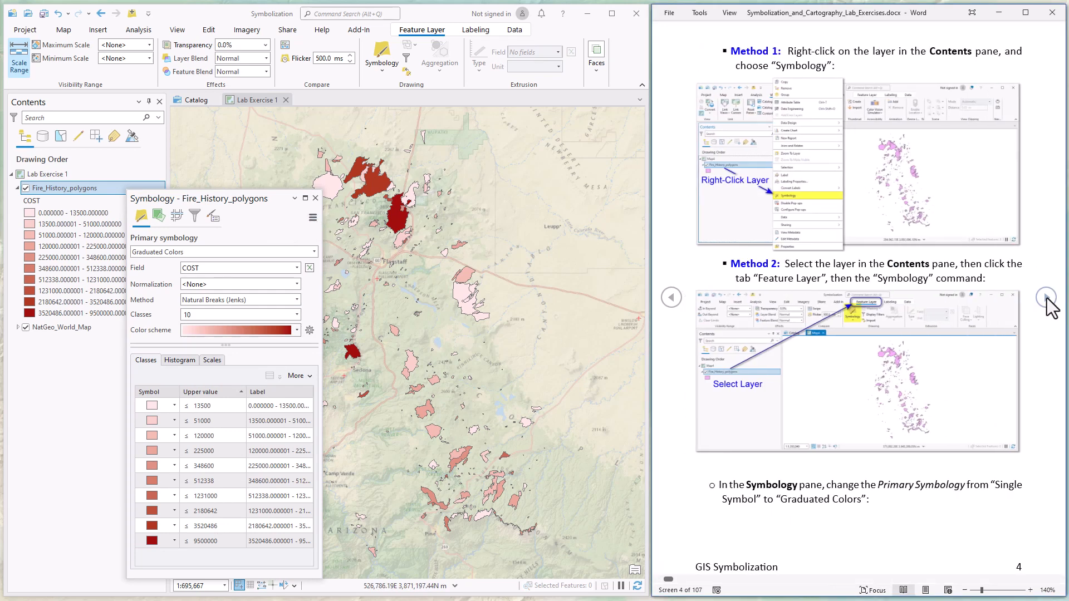
left_click(1046, 301)
left_click(1047, 301)
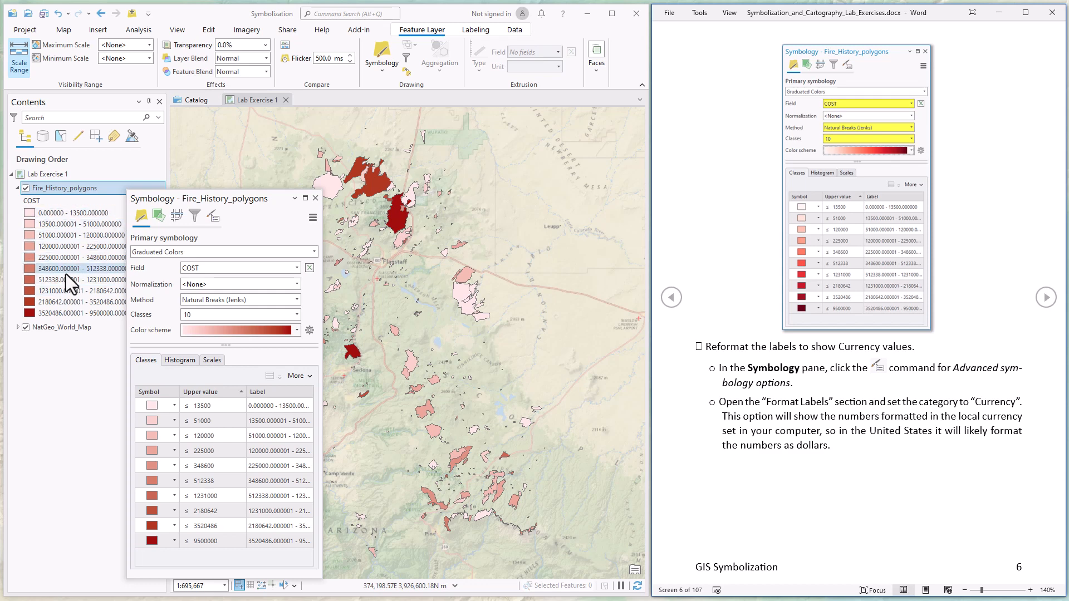
- Format the COST class labels as Currency in advanced options and close Symbology
left_click(214, 218)
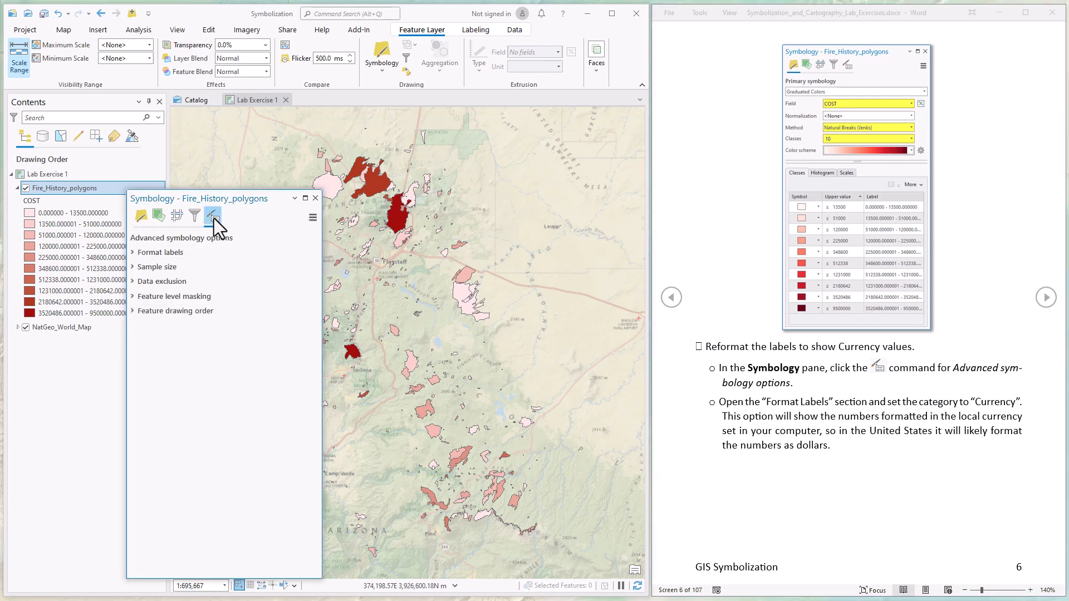
left_click(132, 253)
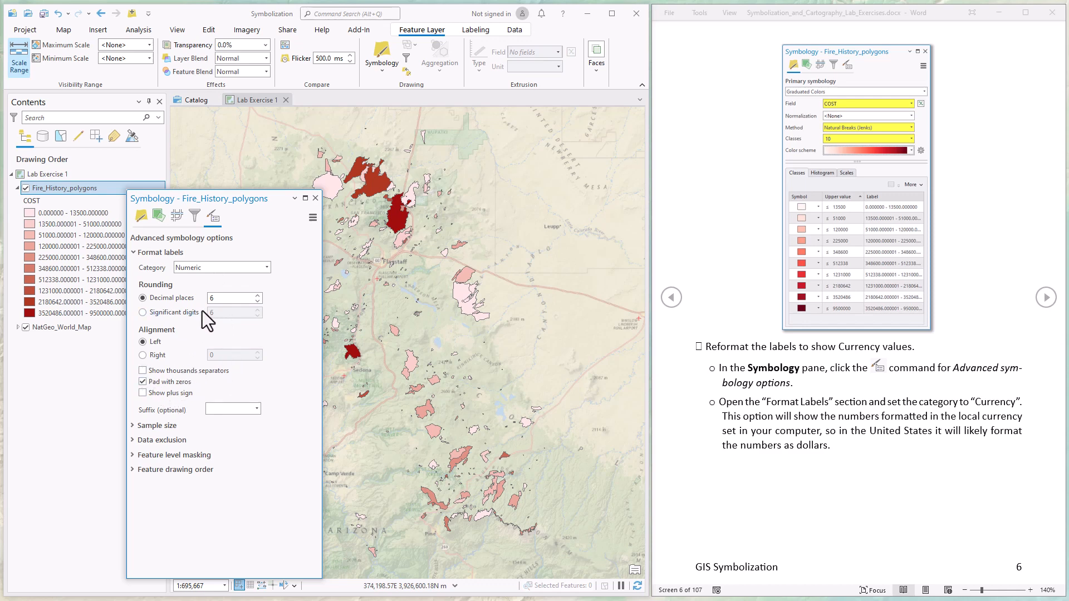
left_click(267, 269)
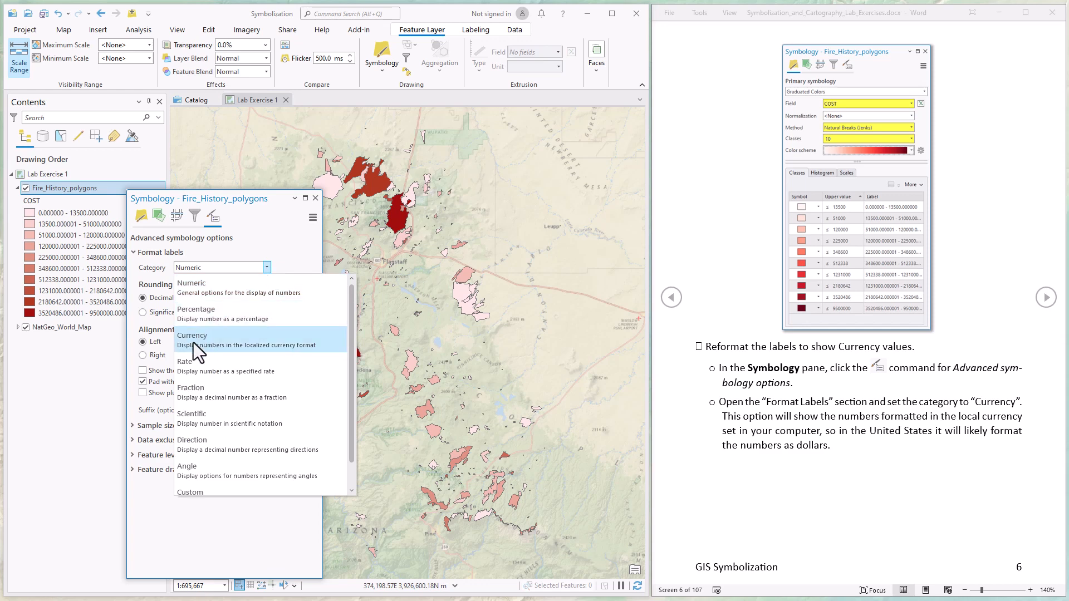
left_click(192, 337)
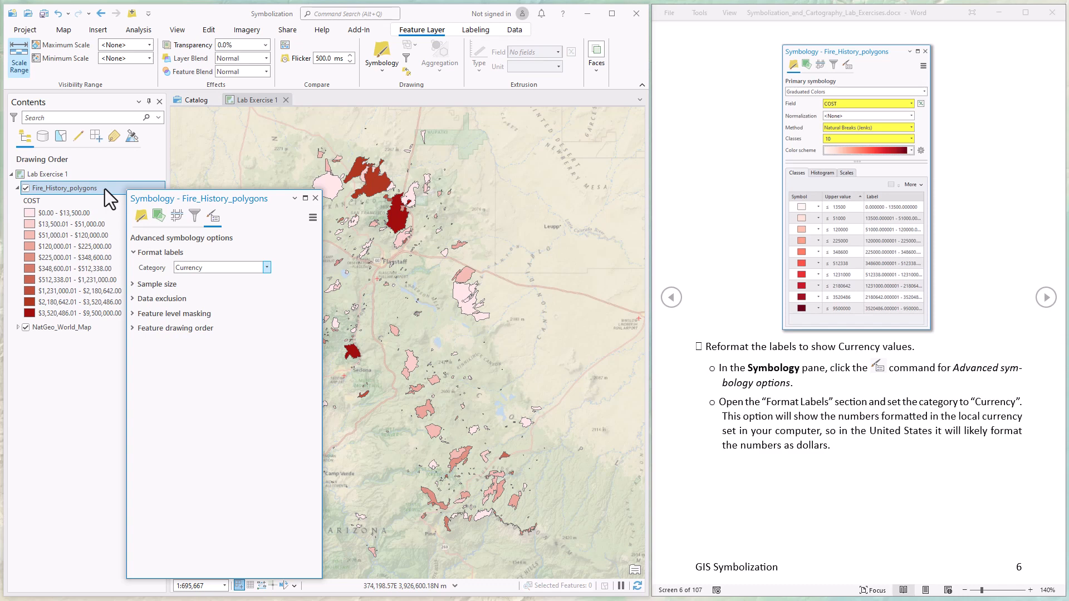
left_click(315, 199)
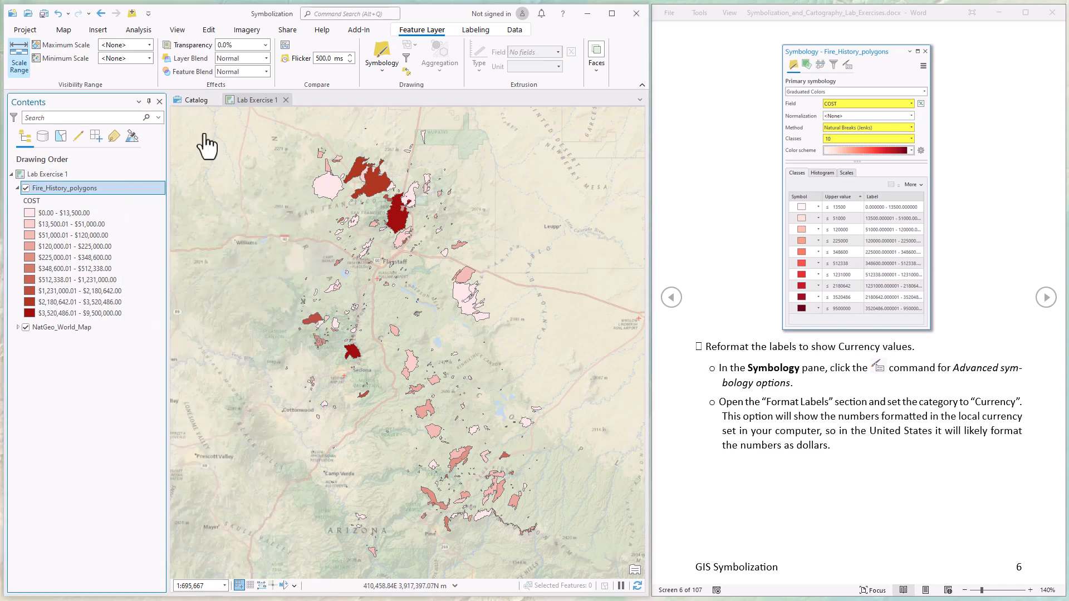
- Review the Language page of the Project Options and close it without changes
left_click(24, 27)
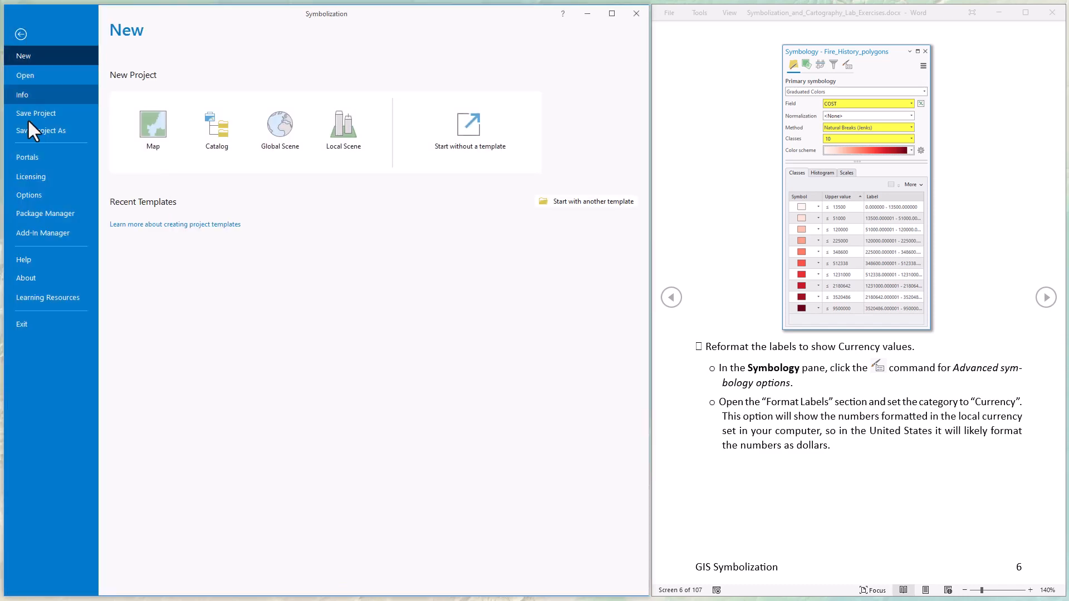
left_click(29, 195)
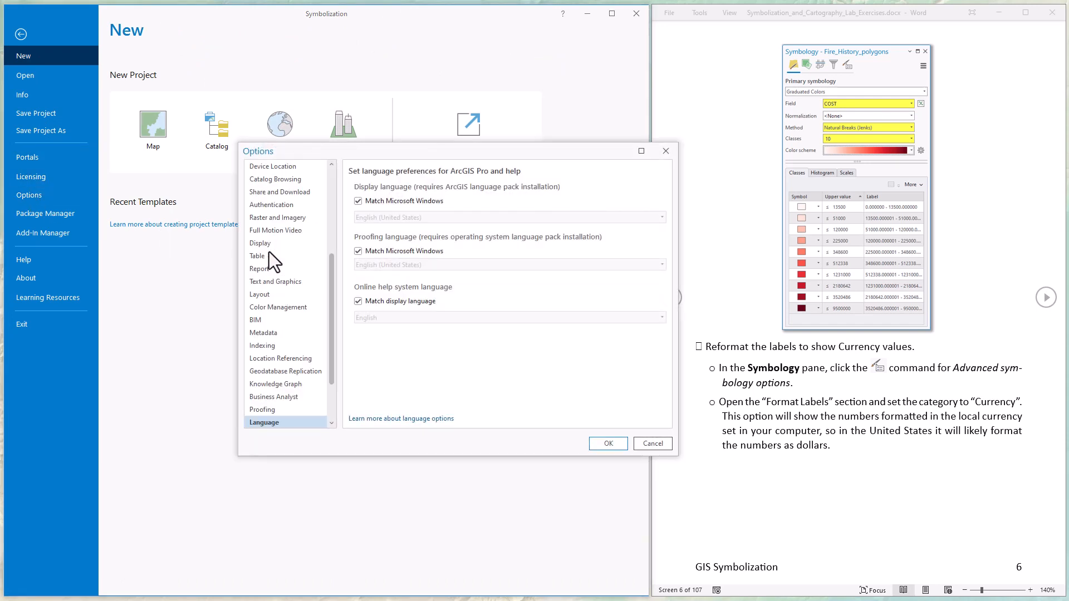
scroll(301, 318, "down", 2)
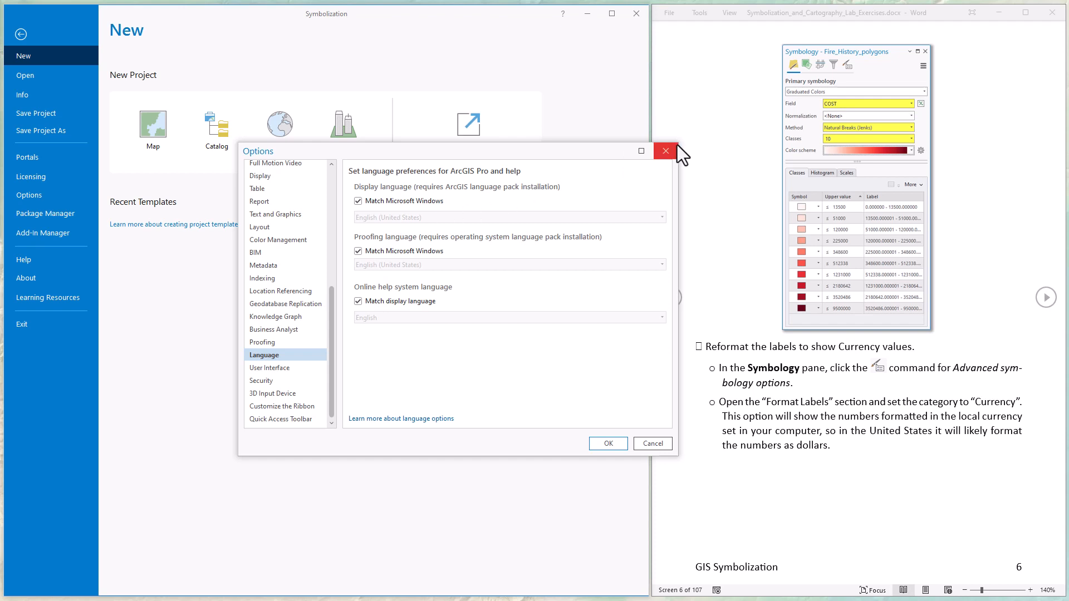
left_click(659, 153)
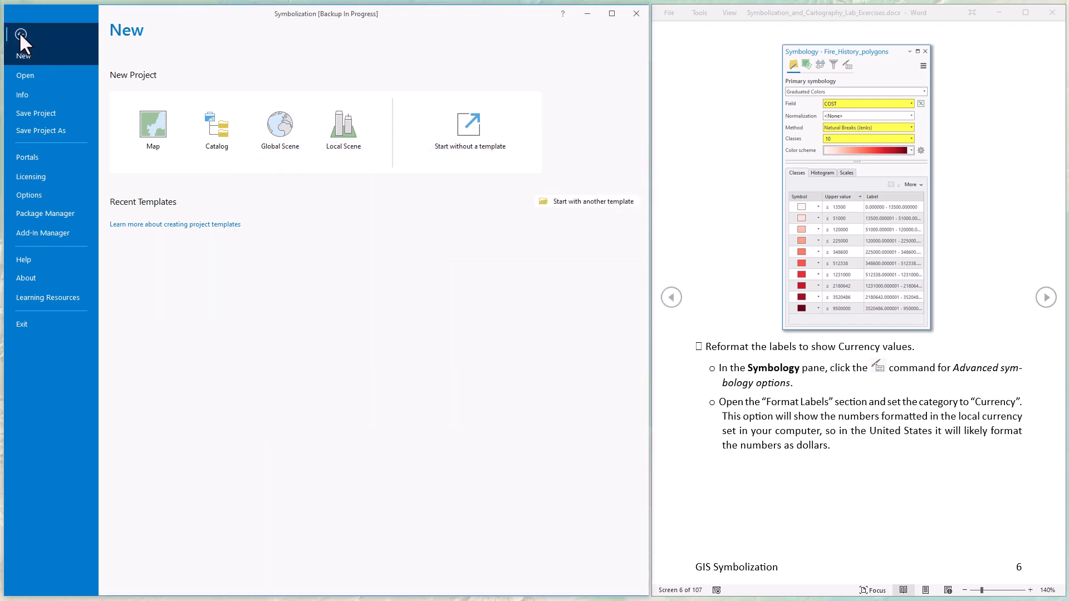
- Leave the Project backstage and return to the map view
left_click(22, 35)
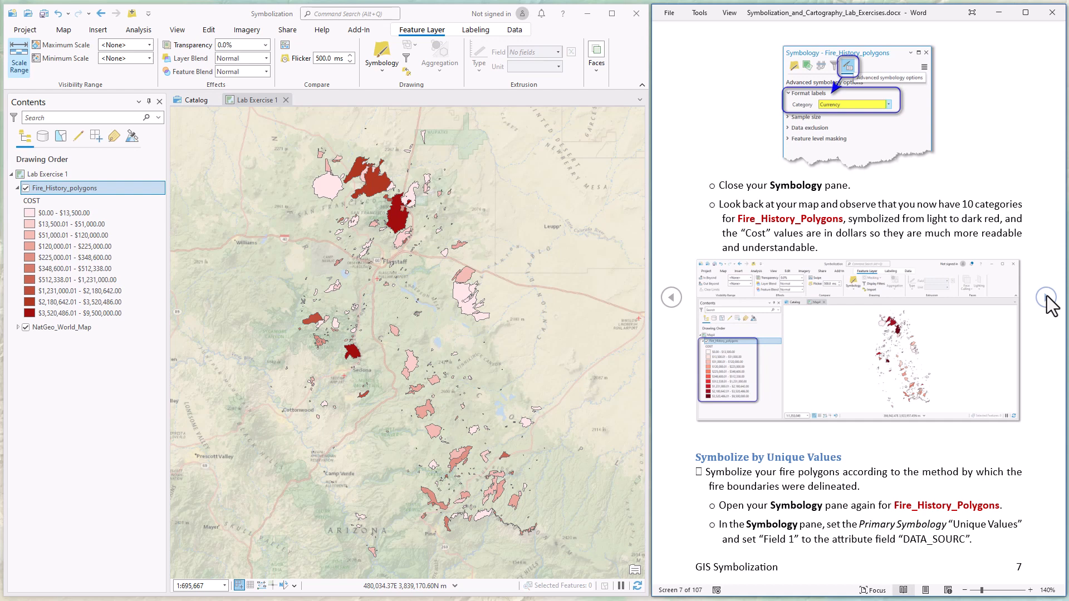
left_click(556, 376)
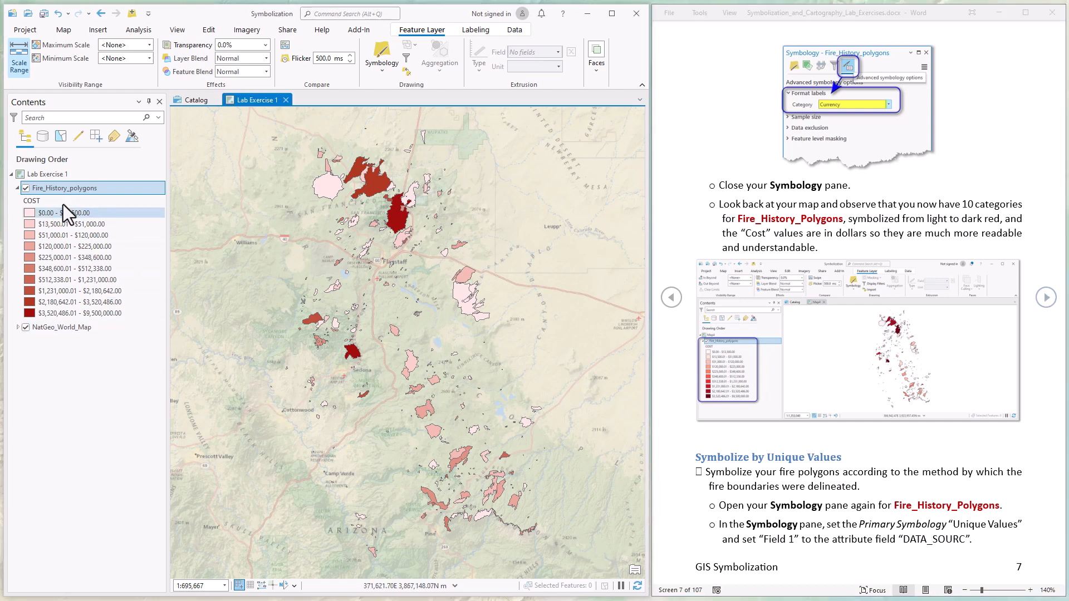
left_click(58, 187)
right_click(58, 187)
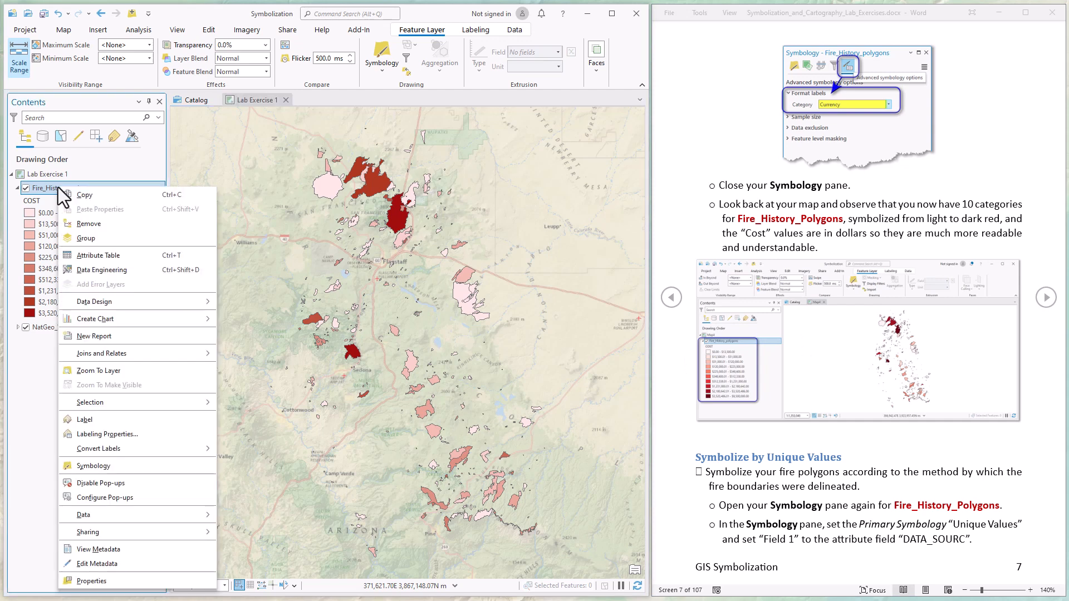
left_click(90, 253)
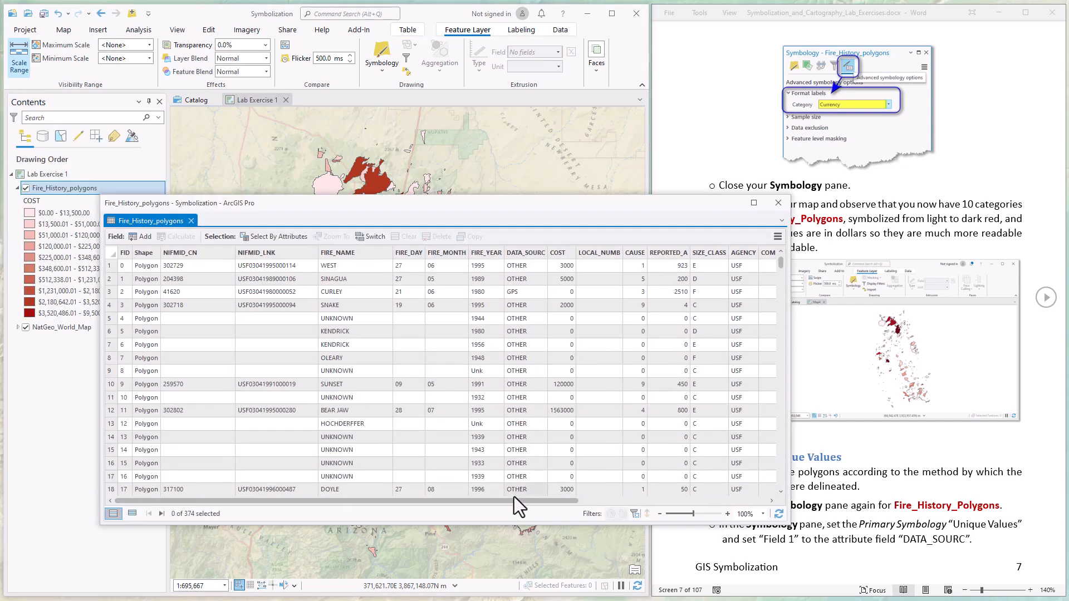
left_click(528, 253)
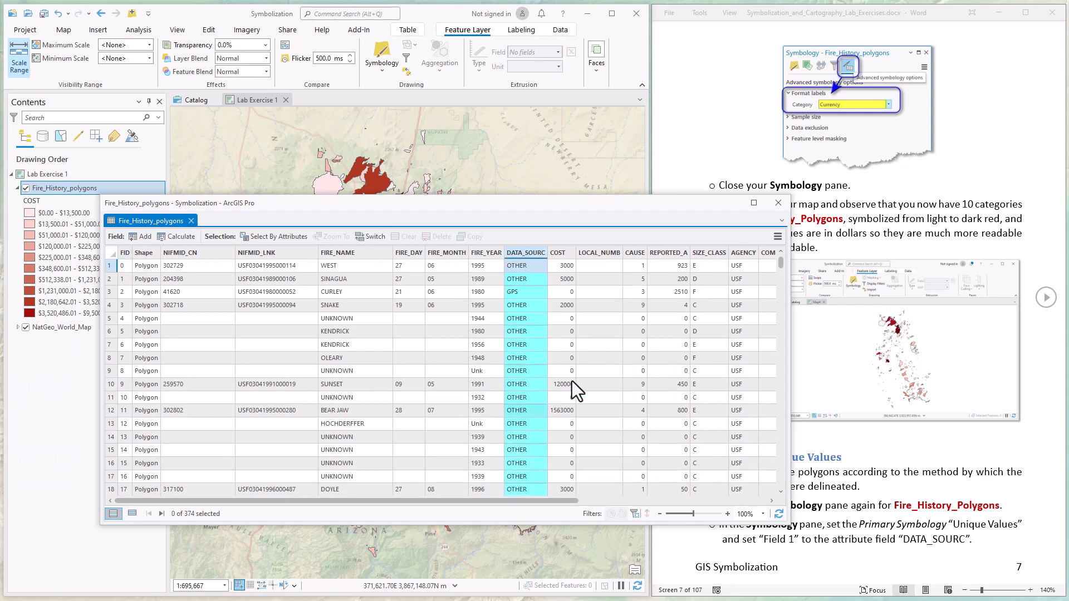
left_click(782, 209)
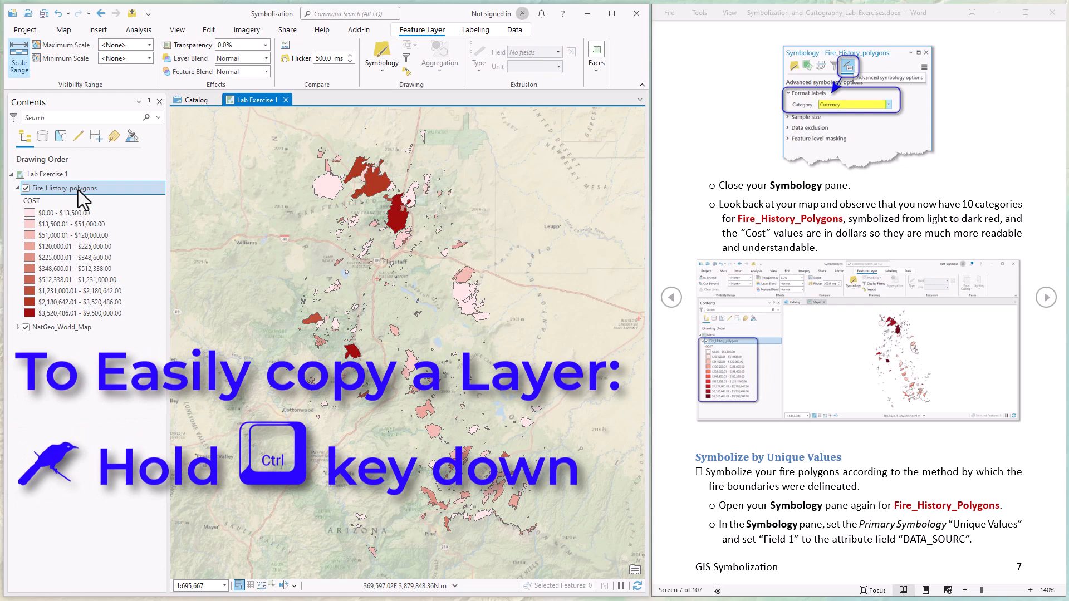
- Duplicate Fire_History_polygons in Contents, hide the lower copy, and select the top layer
left_click_drag(78, 191, 81, 183)
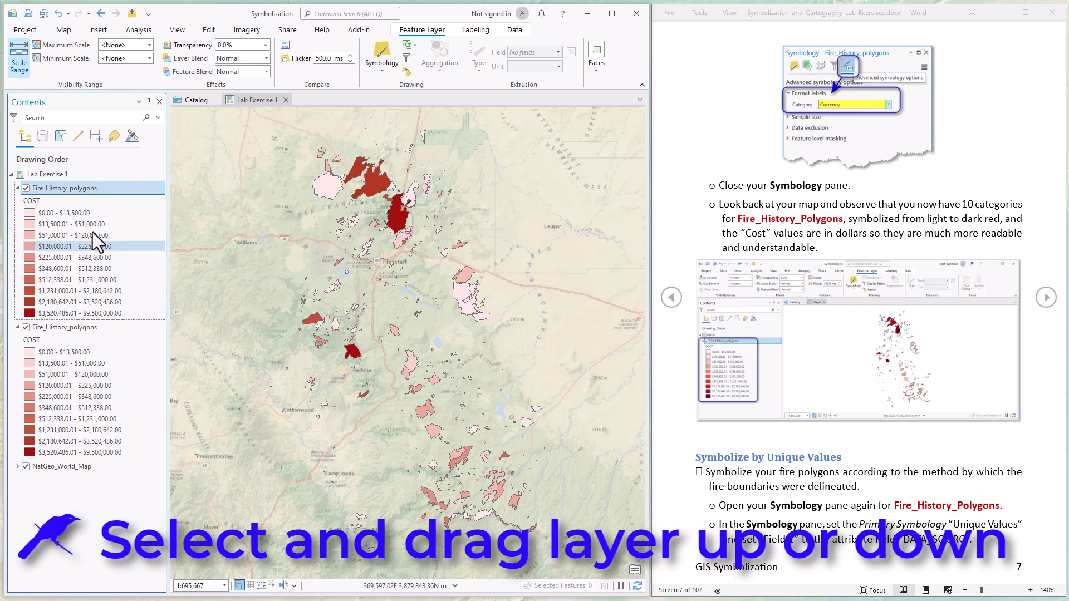
left_click(27, 328)
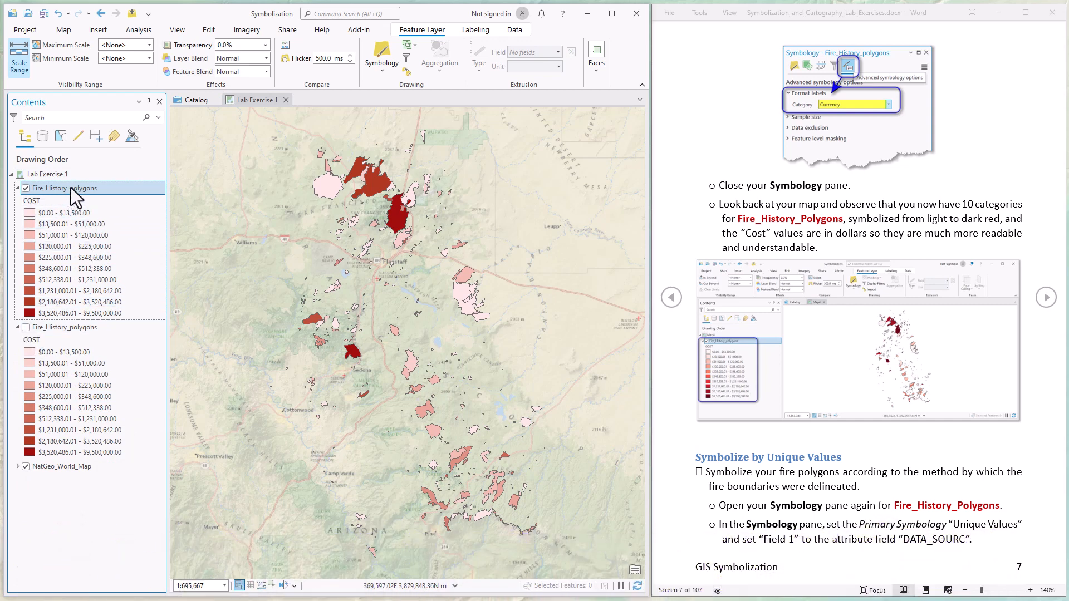
left_click(71, 188)
left_click(133, 204)
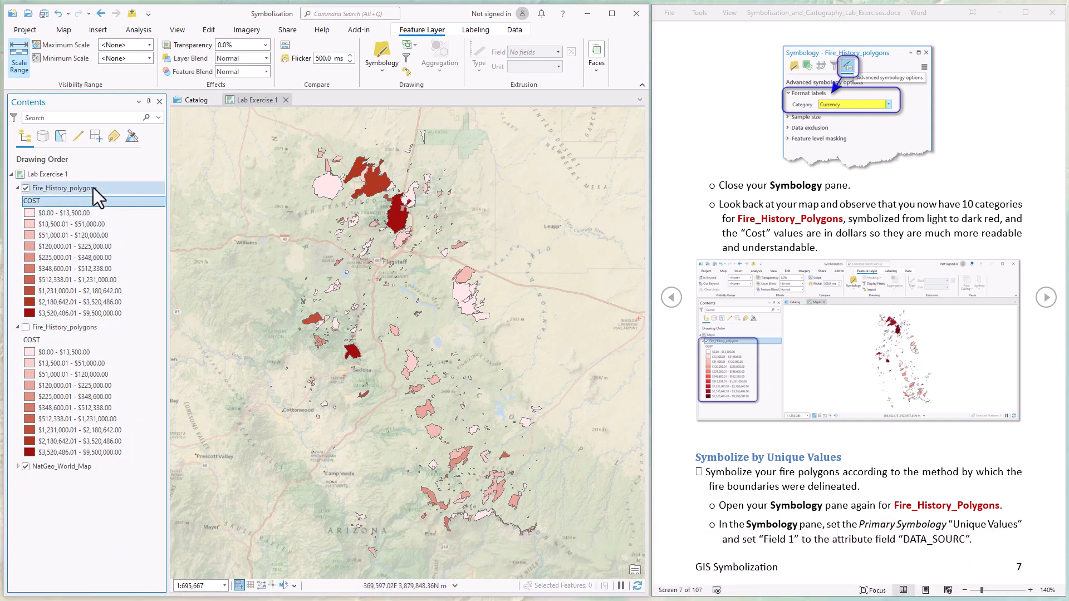
double_click(93, 188)
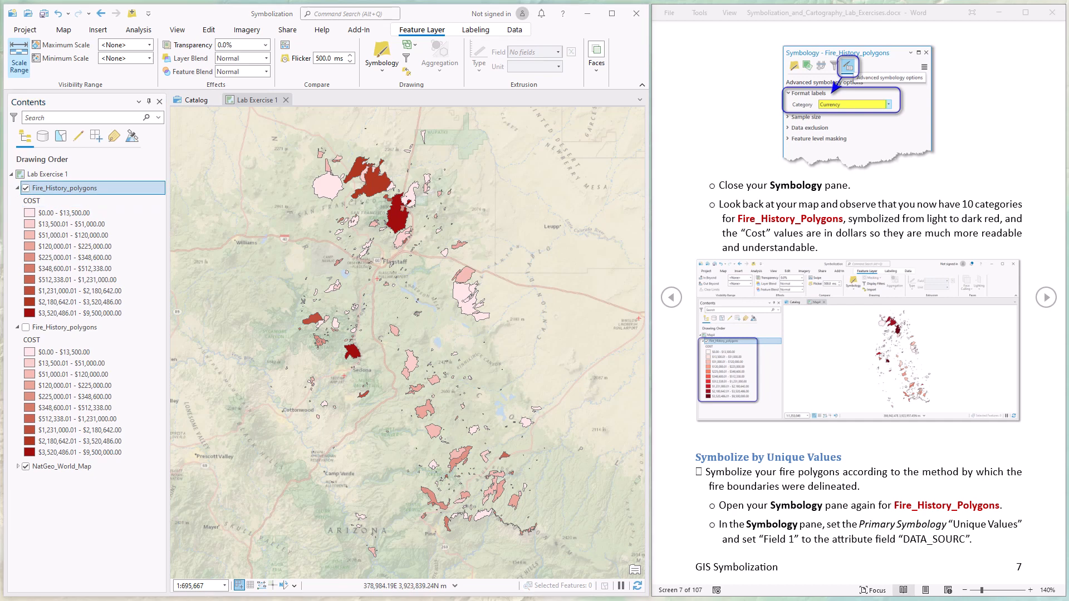
right_click(107, 193)
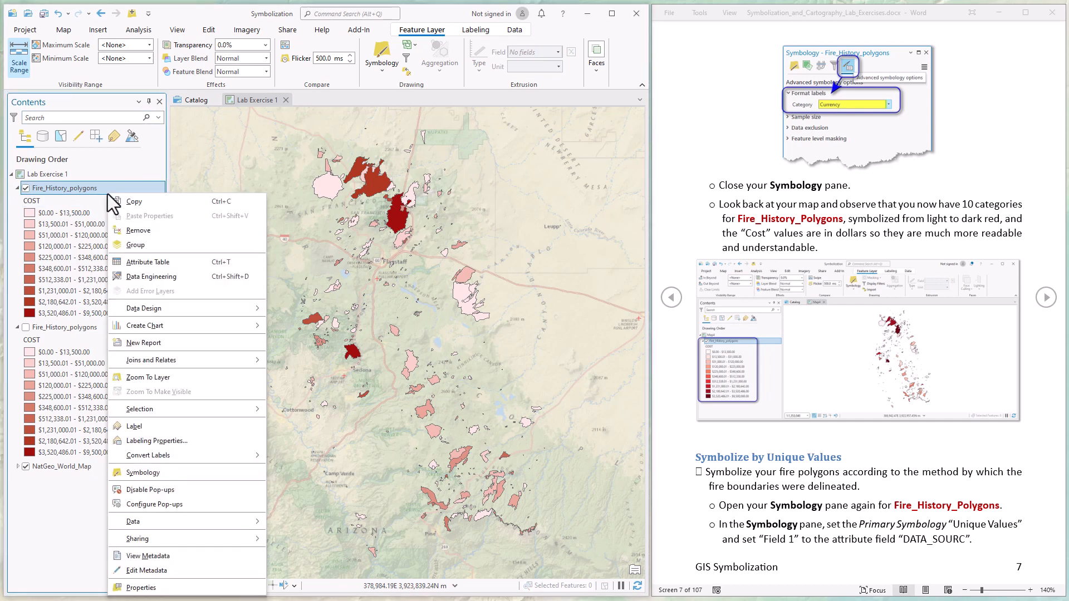
- Set the top layer to Unique Values on DATA_SOURC, giving GPS, HD, IR and OTHER classes
left_click(142, 473)
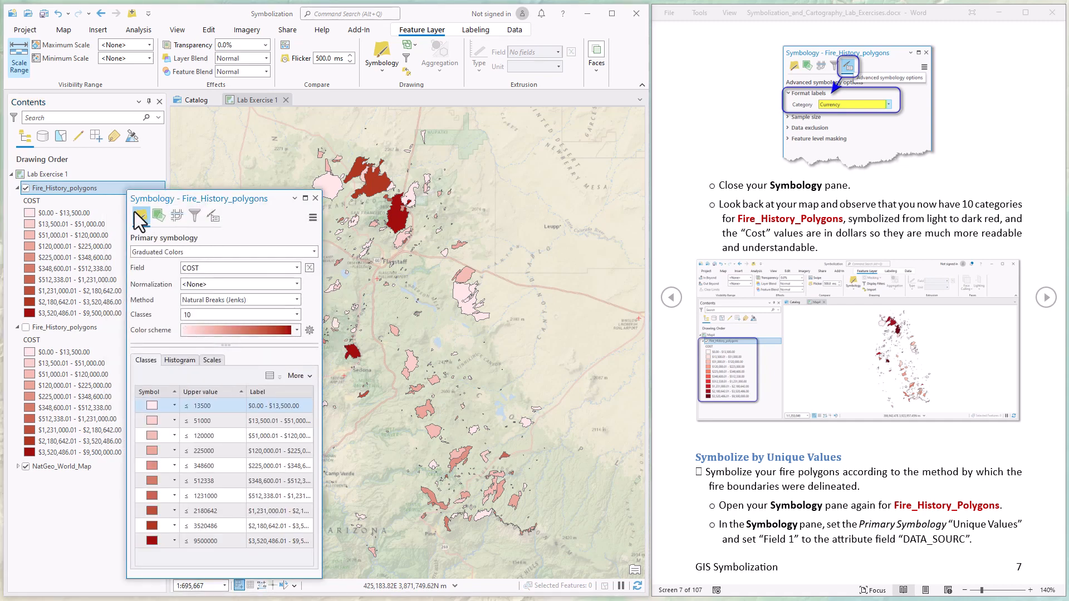
left_click(315, 251)
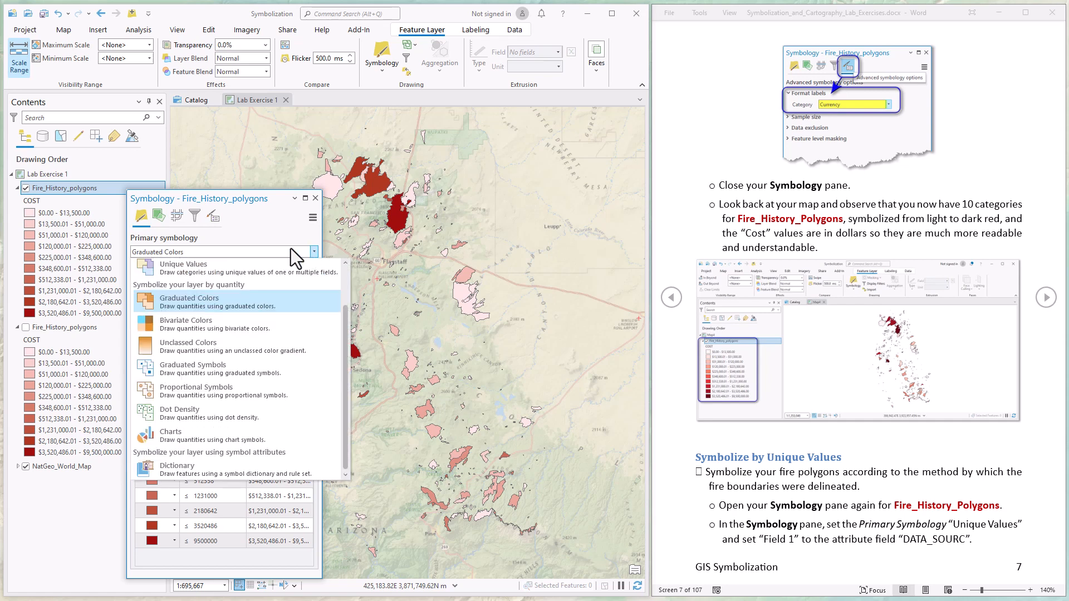
left_click(187, 267)
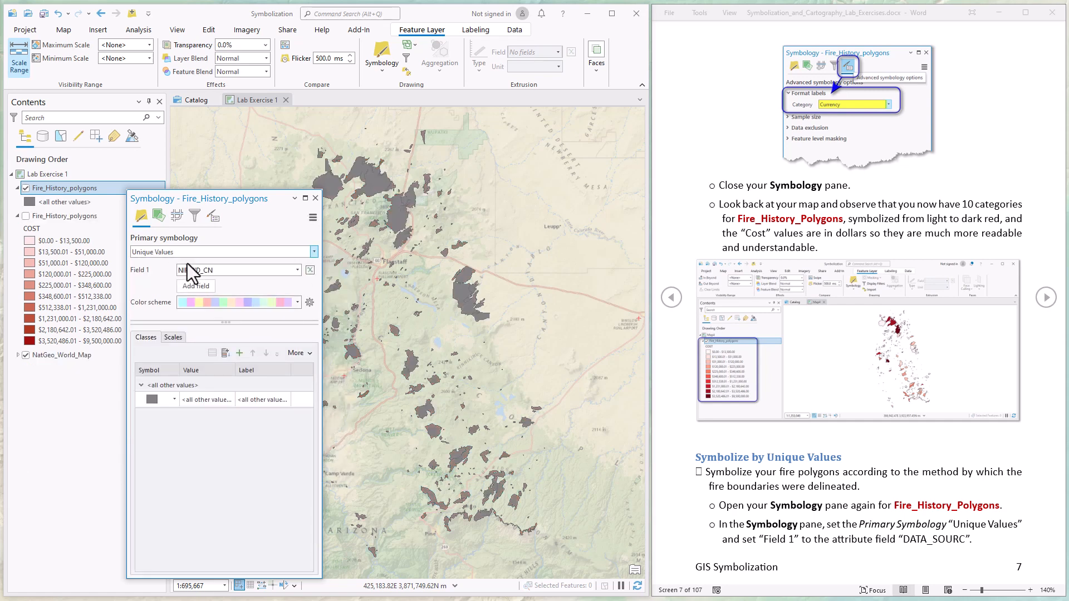
left_click(298, 270)
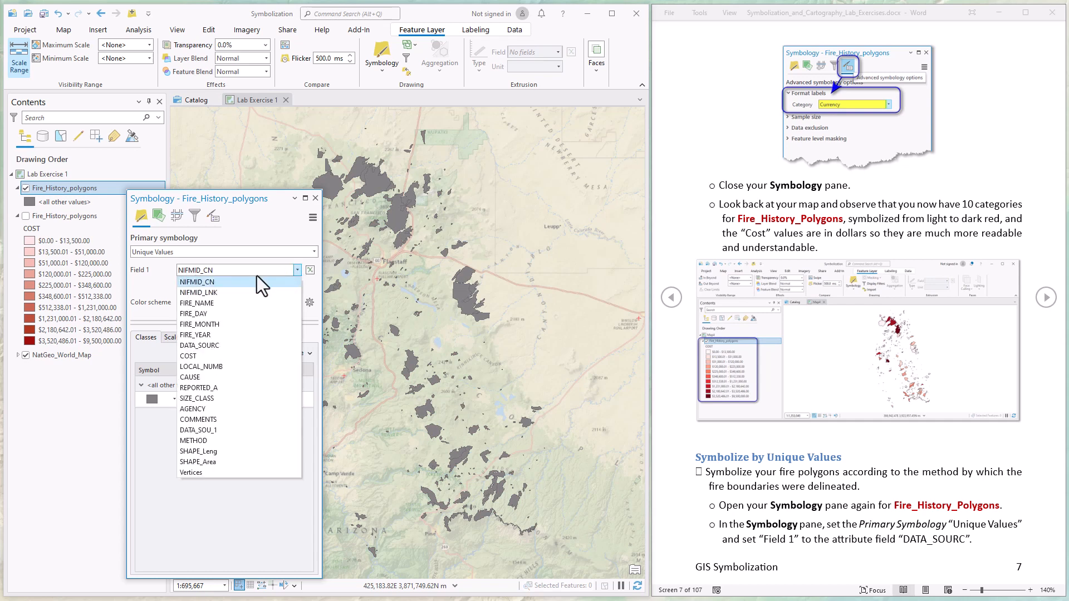
left_click(204, 345)
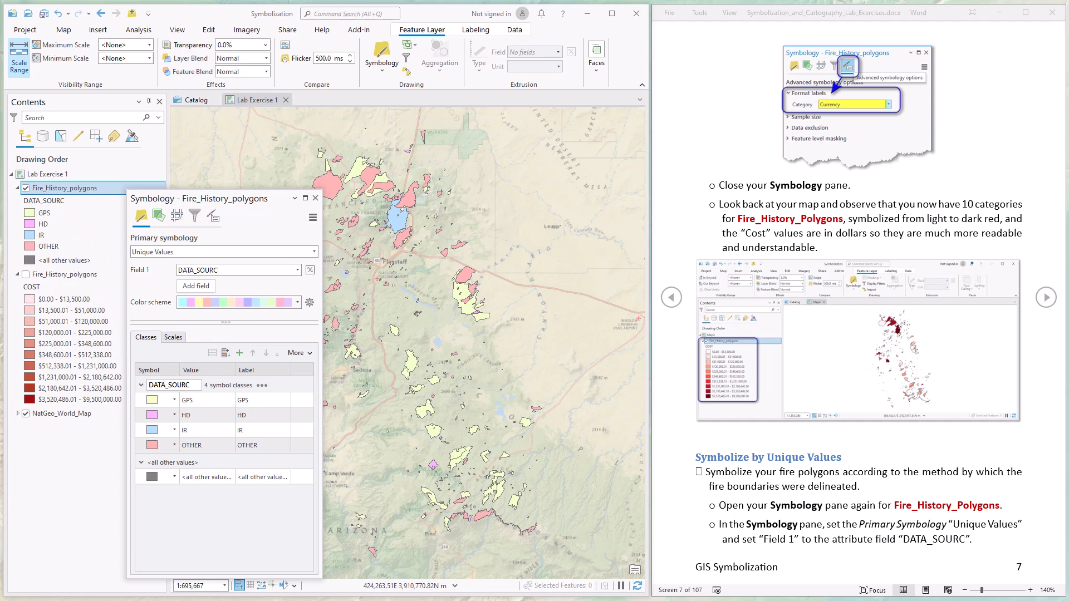
left_click(200, 429)
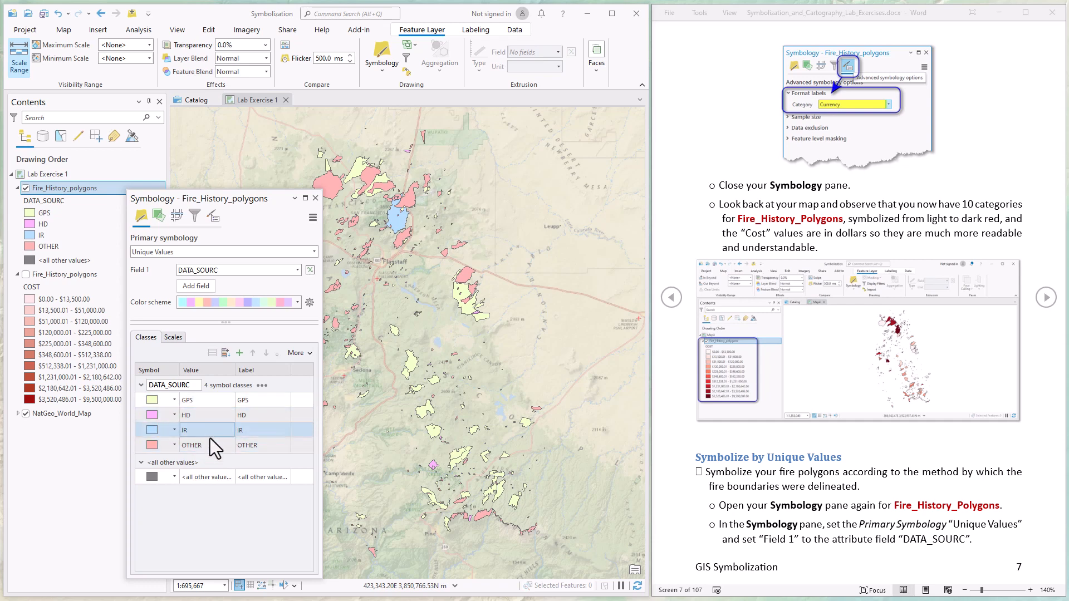
left_click(214, 445)
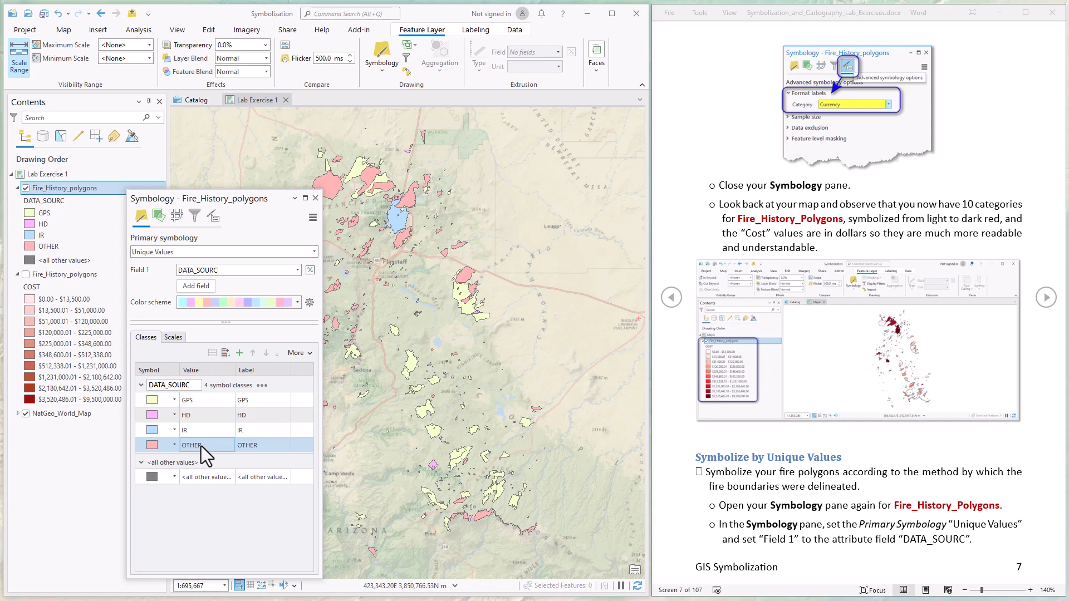
left_click(1047, 298)
left_click(1046, 298)
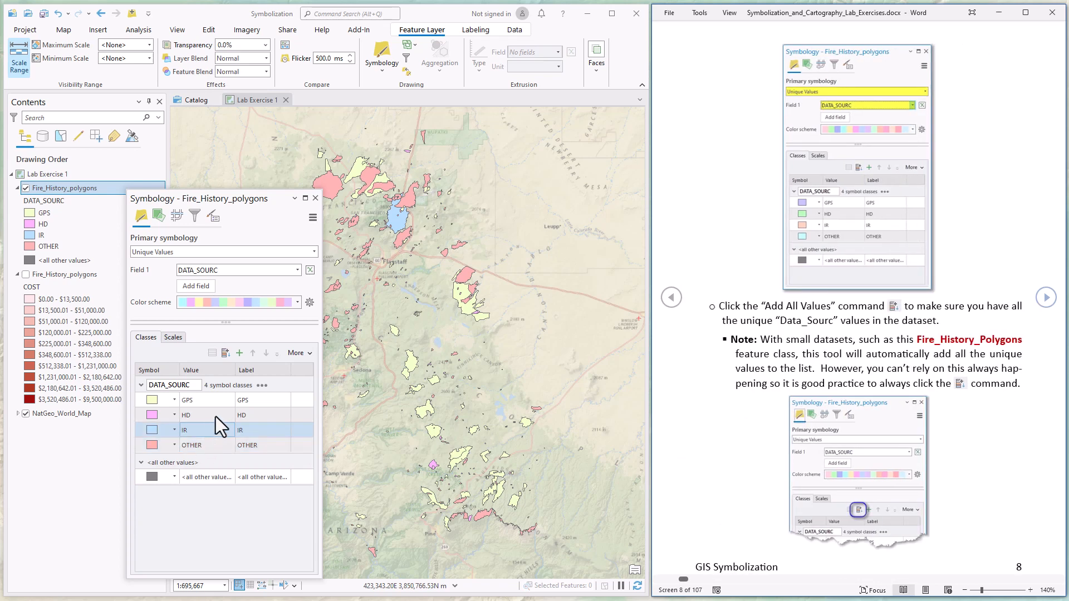
left_click(226, 351)
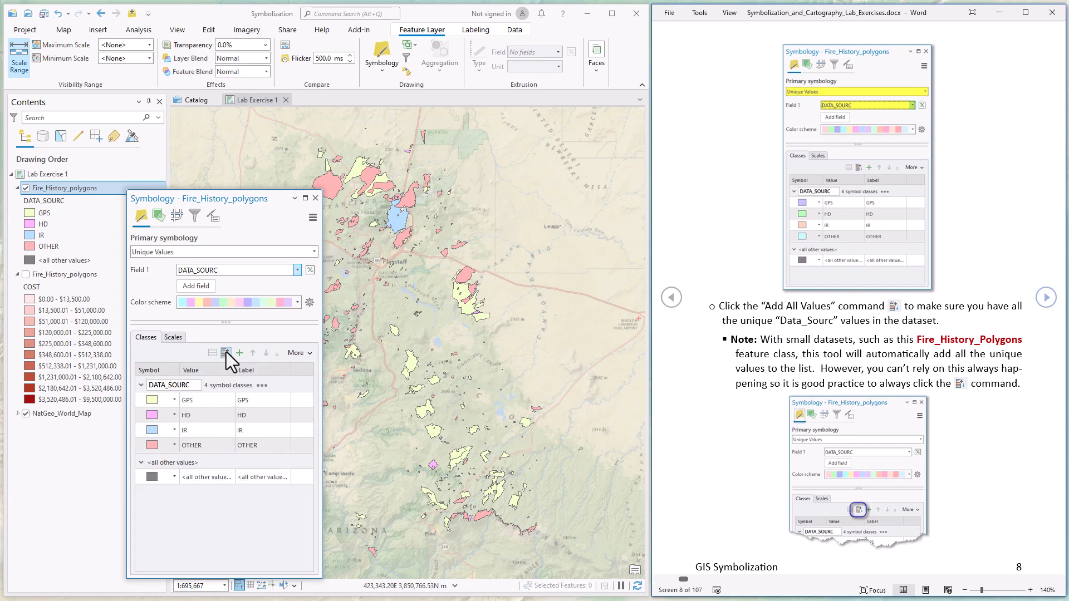
left_click(180, 478)
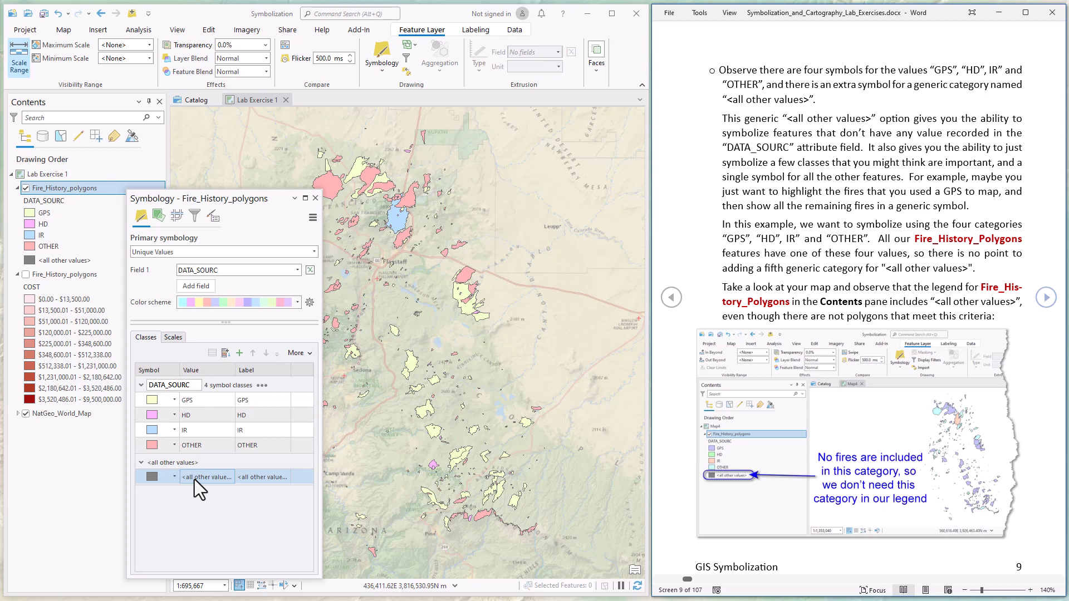
left_click(194, 402)
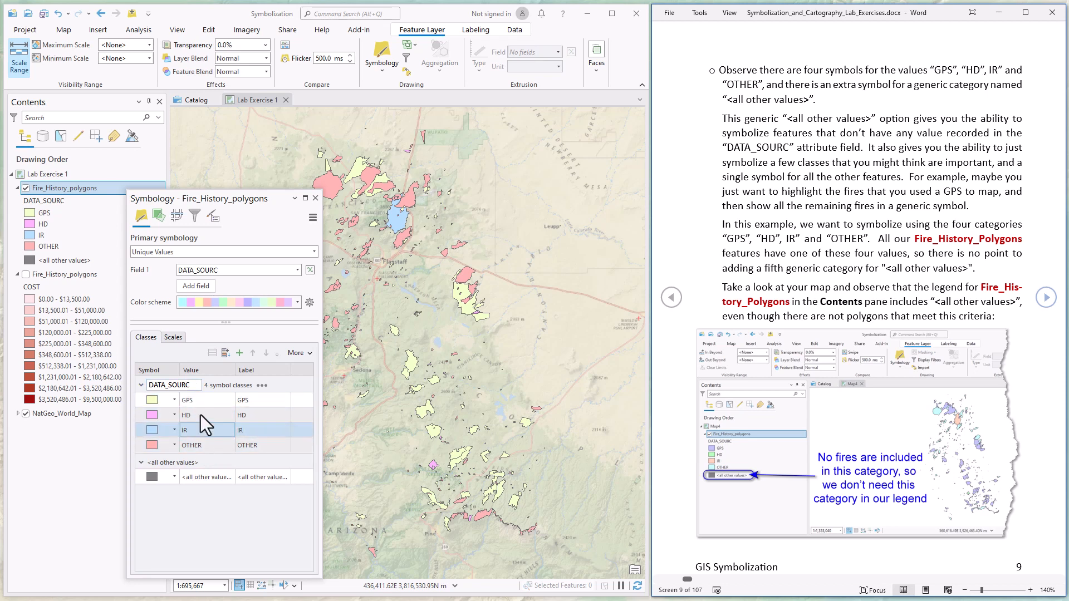
left_click(199, 428)
left_click(197, 448)
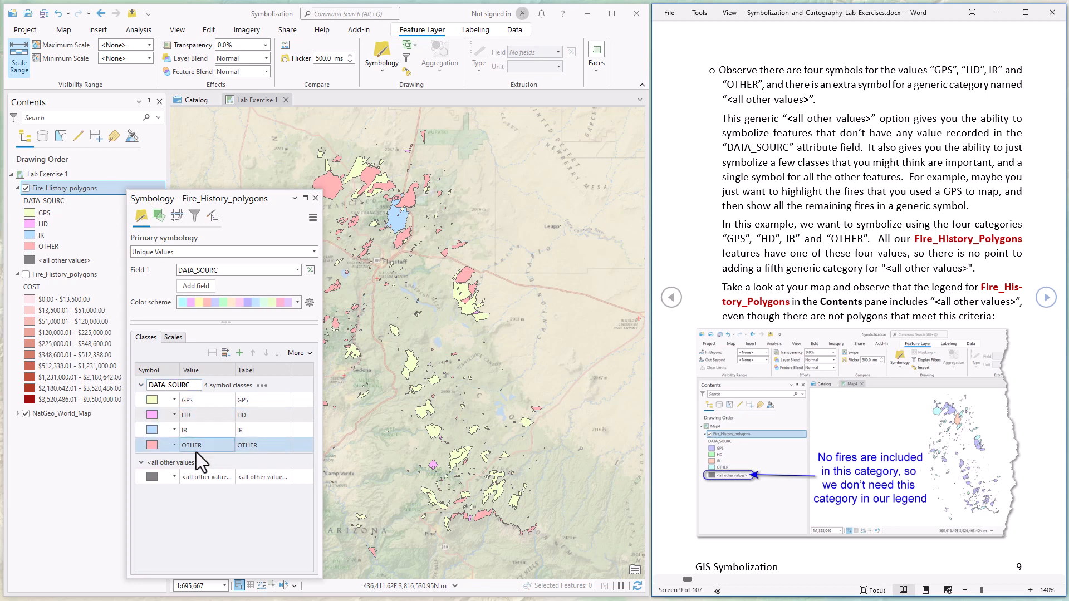
left_click(197, 474)
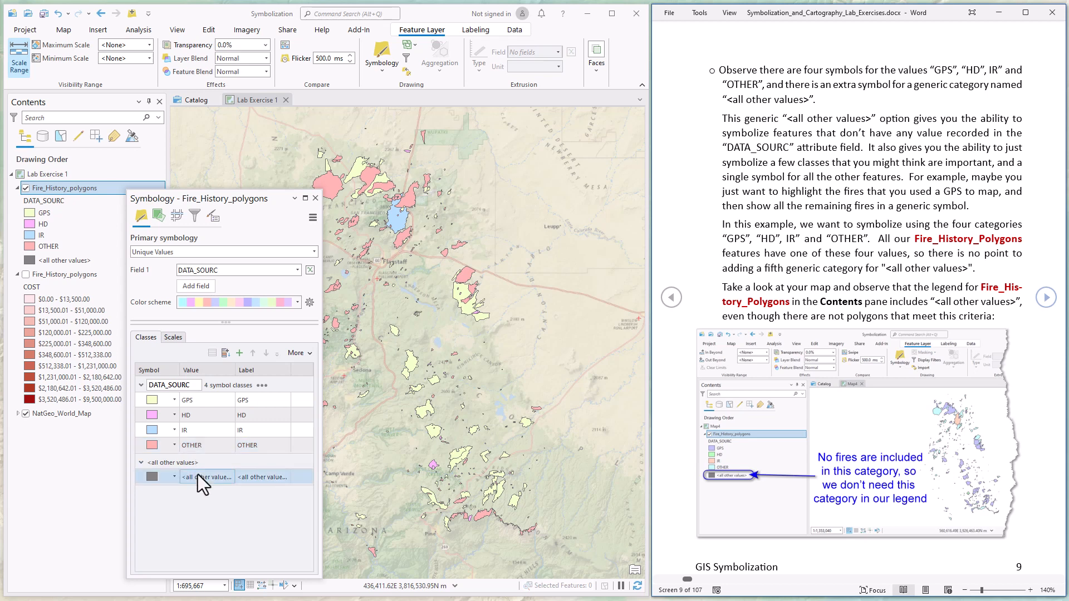
key("Page_Down")
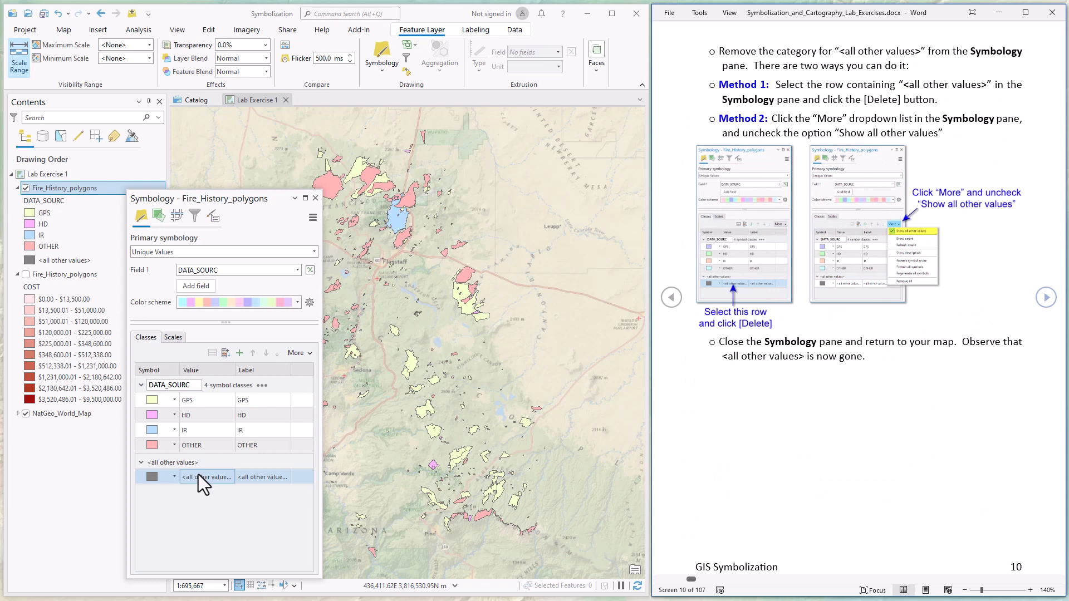
left_click(310, 353)
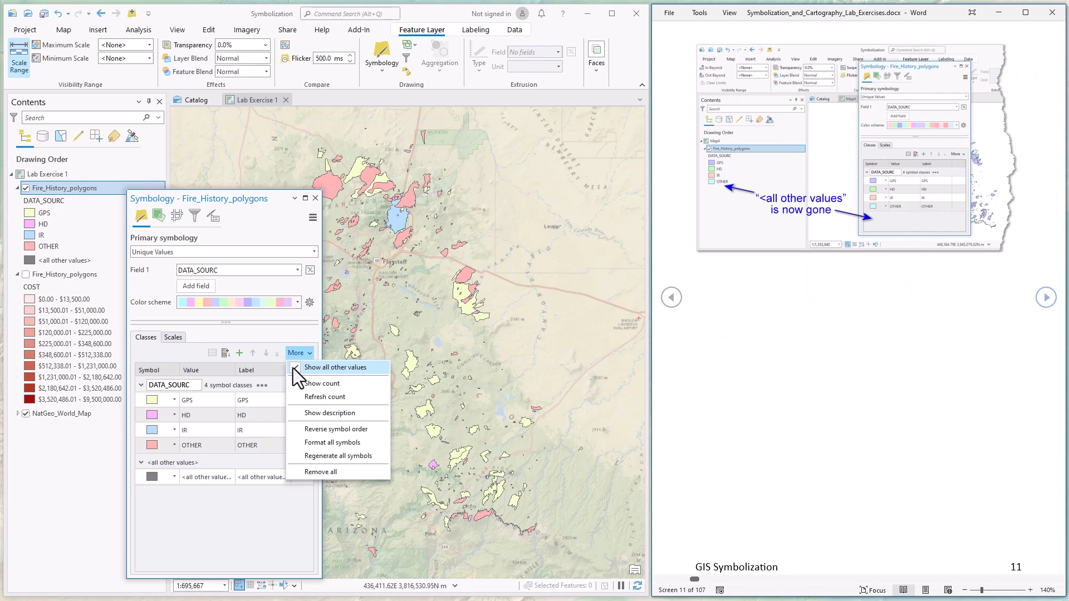
left_click(293, 369)
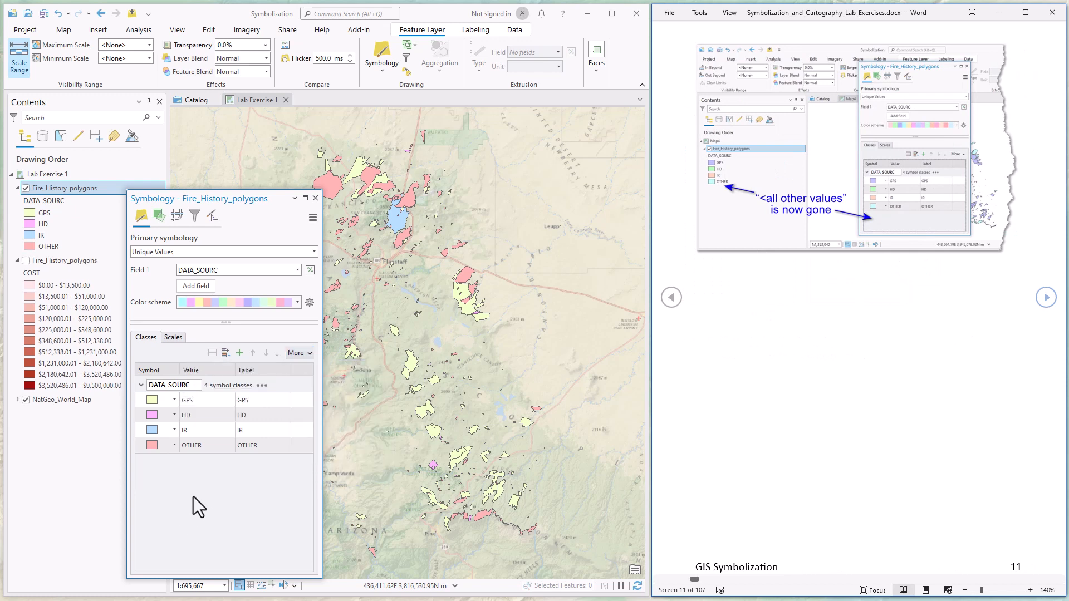
left_click(310, 354)
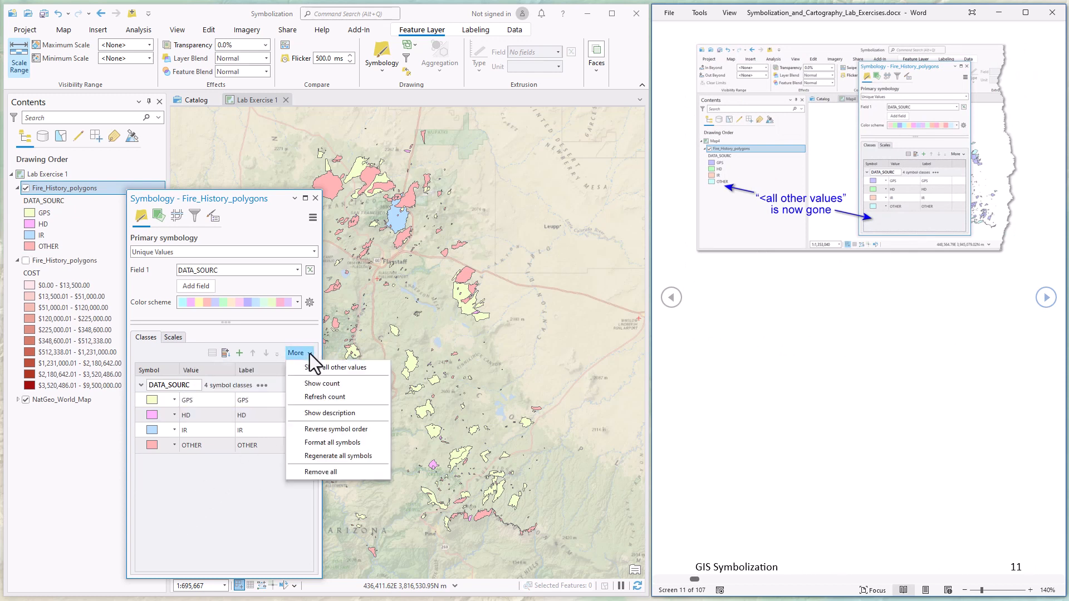
left_click(306, 369)
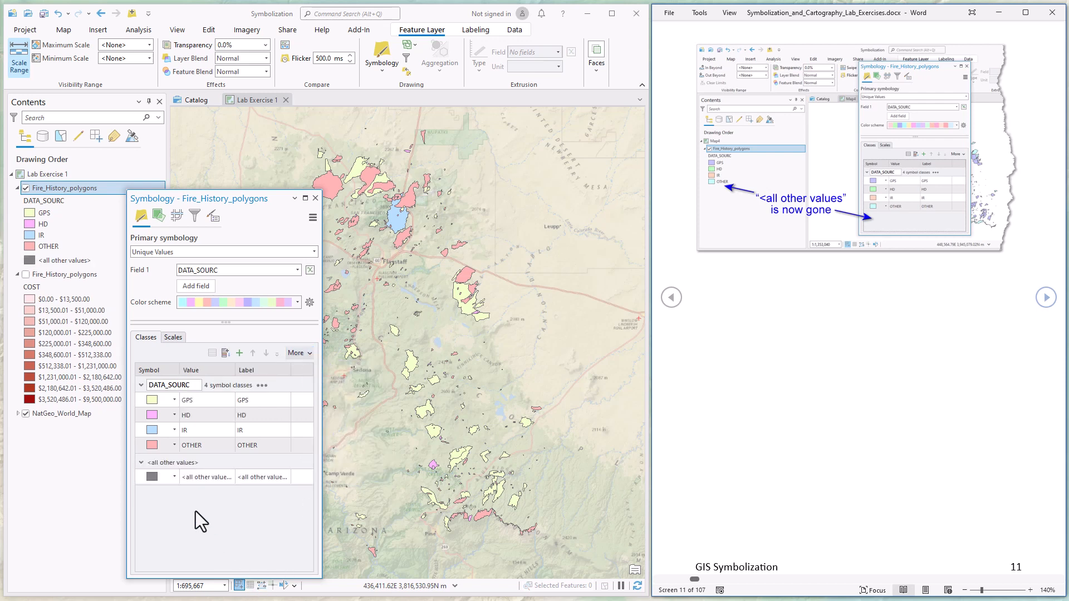
left_click(164, 477)
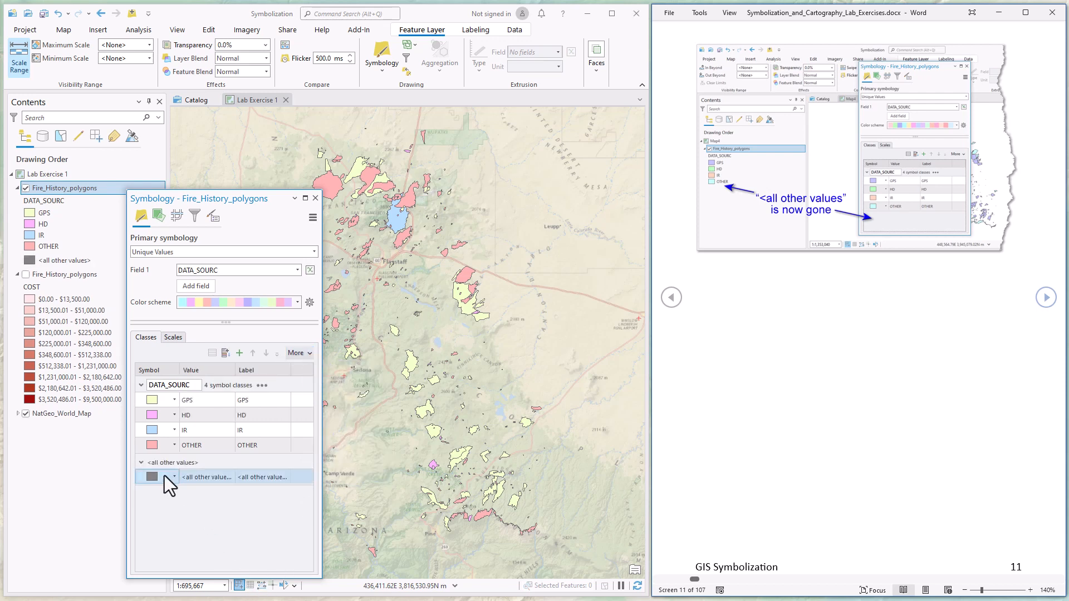
right_click(198, 478)
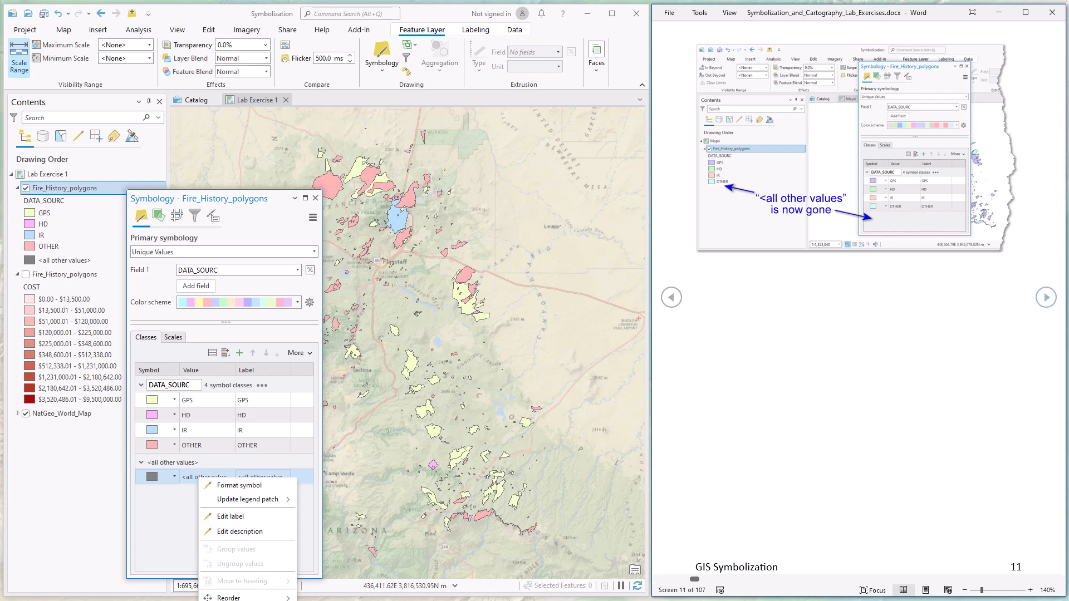
left_click(223, 600)
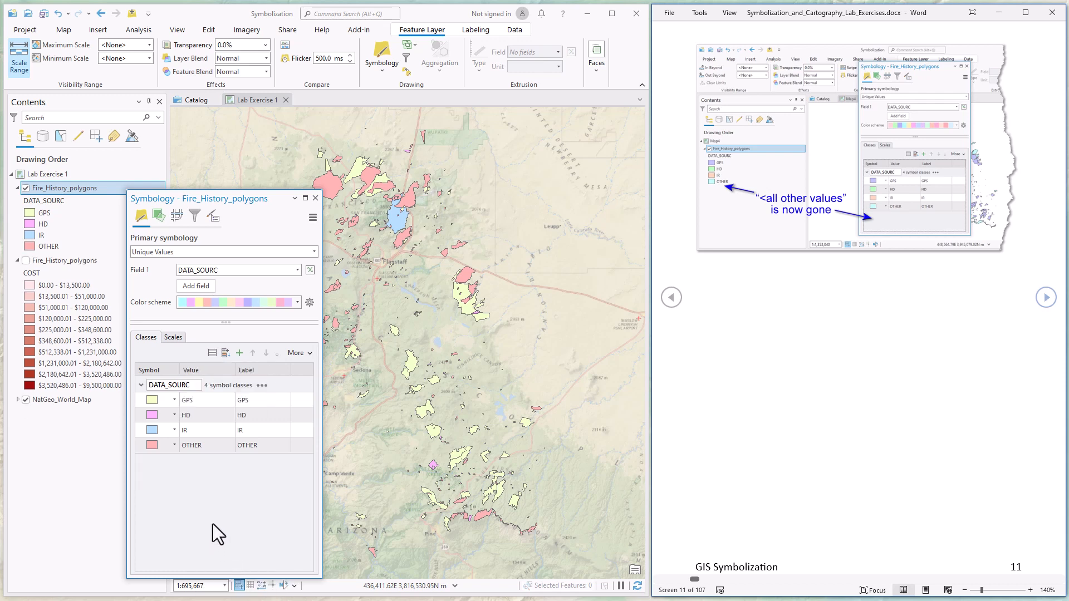
key("ctrl+z")
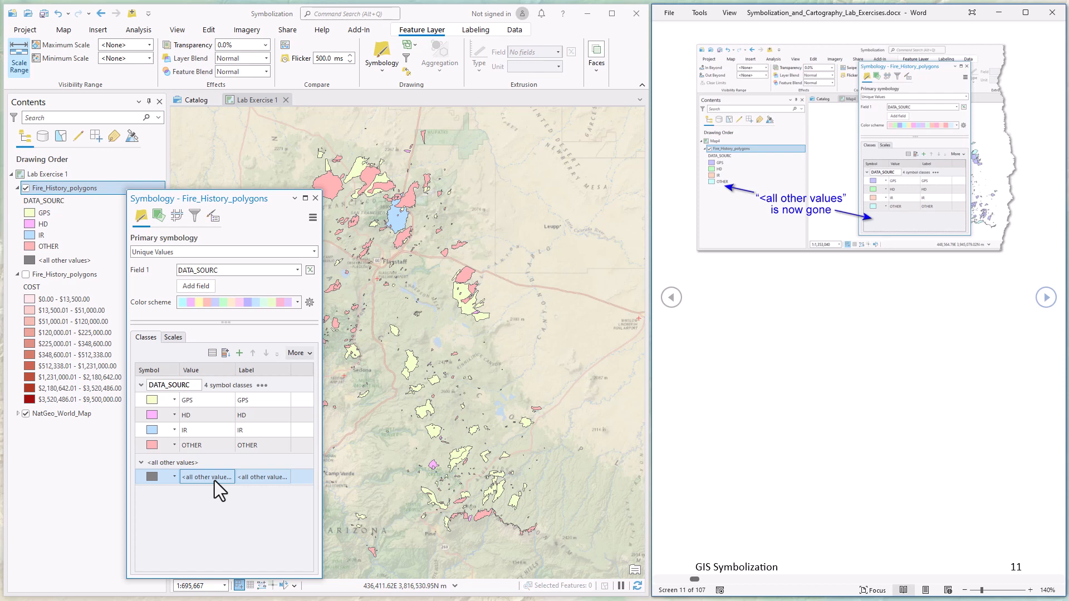
- Delete the GPS, HD and OTHER rows from the Classes list so IR remains the only listed class
left_click(214, 432)
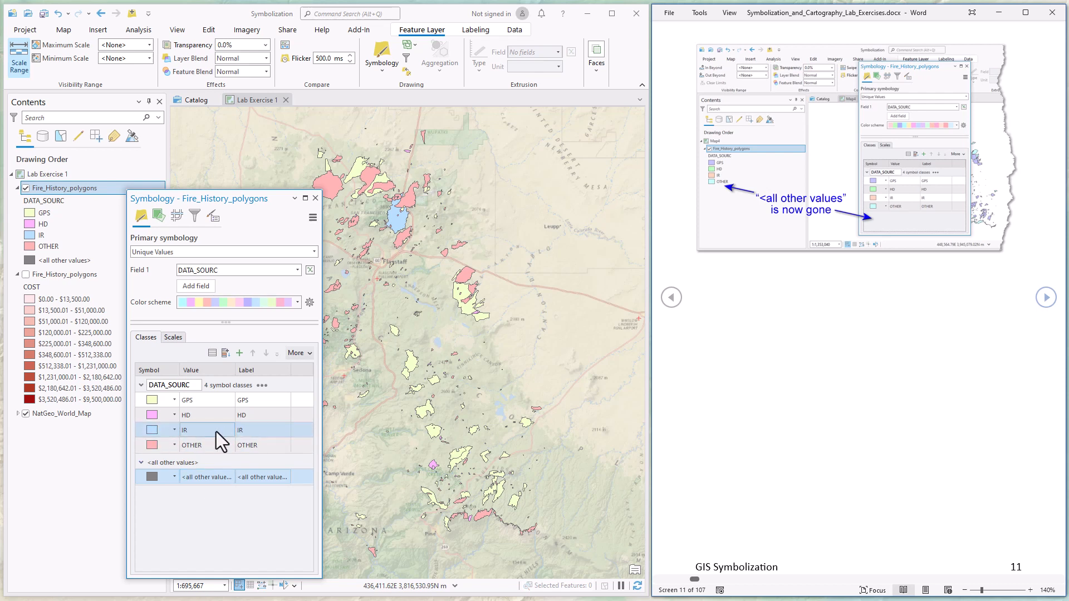
left_click(209, 430)
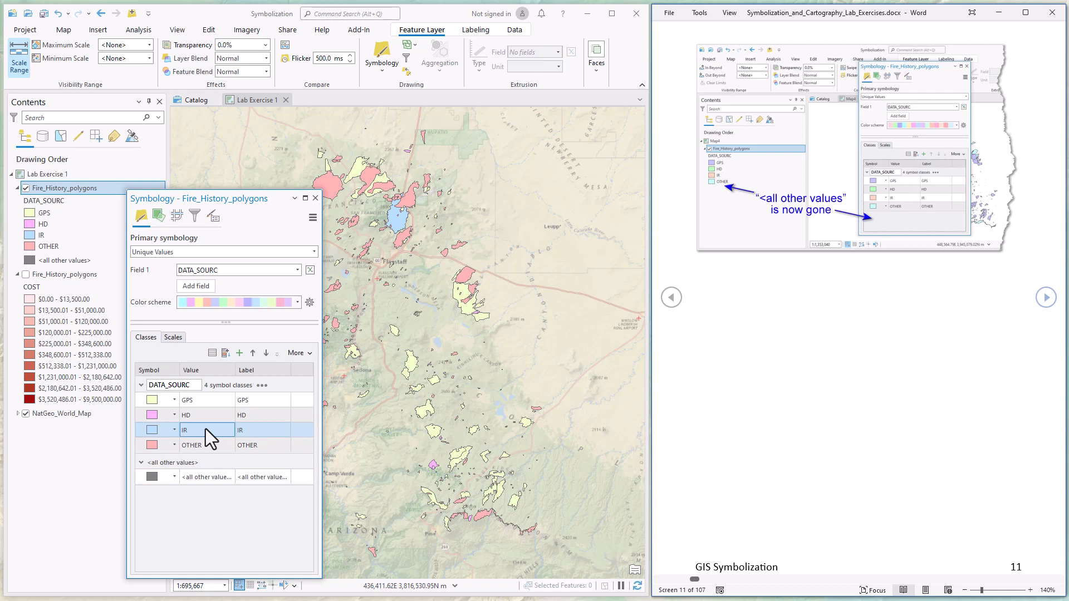
left_click(206, 422, "ctrl")
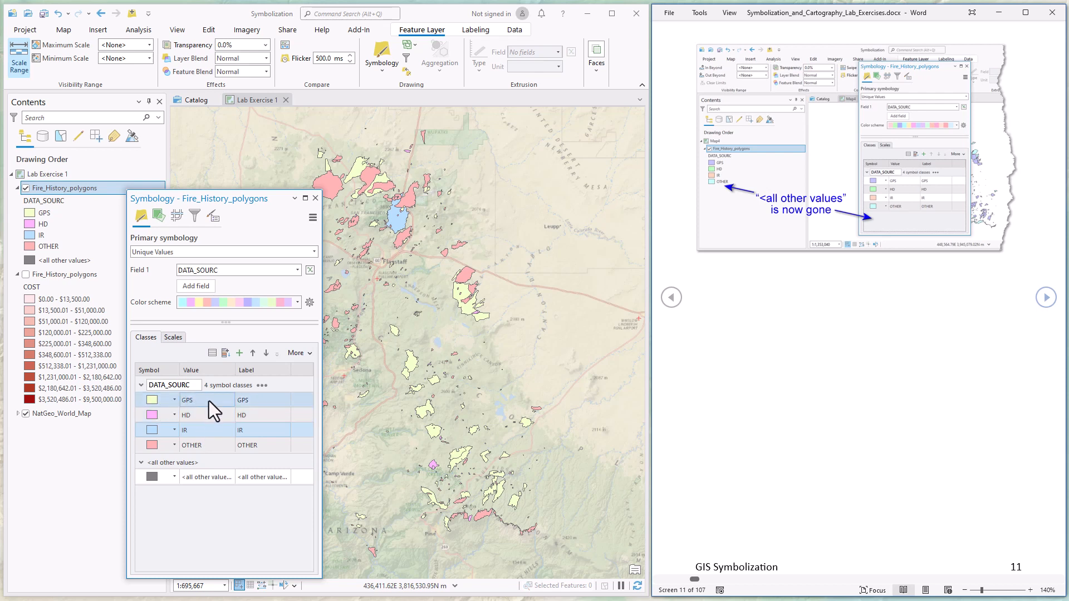
left_click(210, 401)
right_click(207, 401)
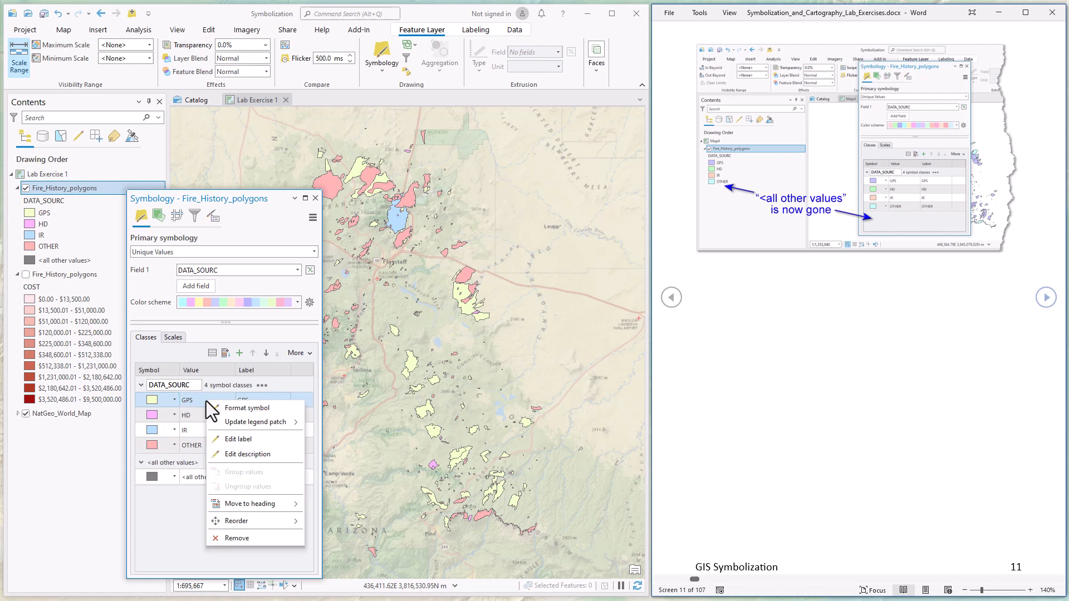
left_click(237, 538)
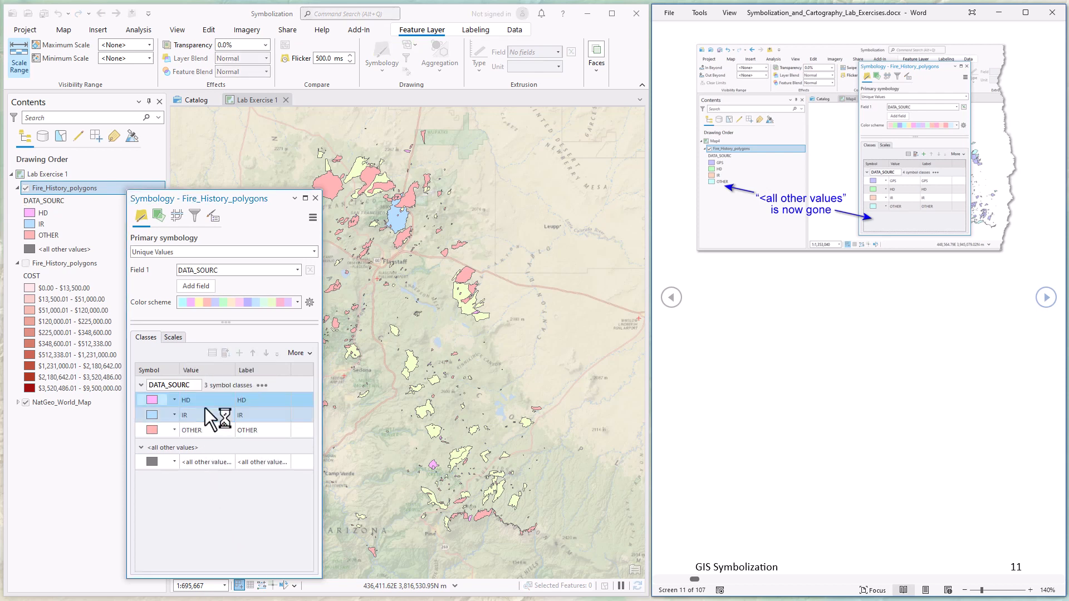
right_click(206, 402)
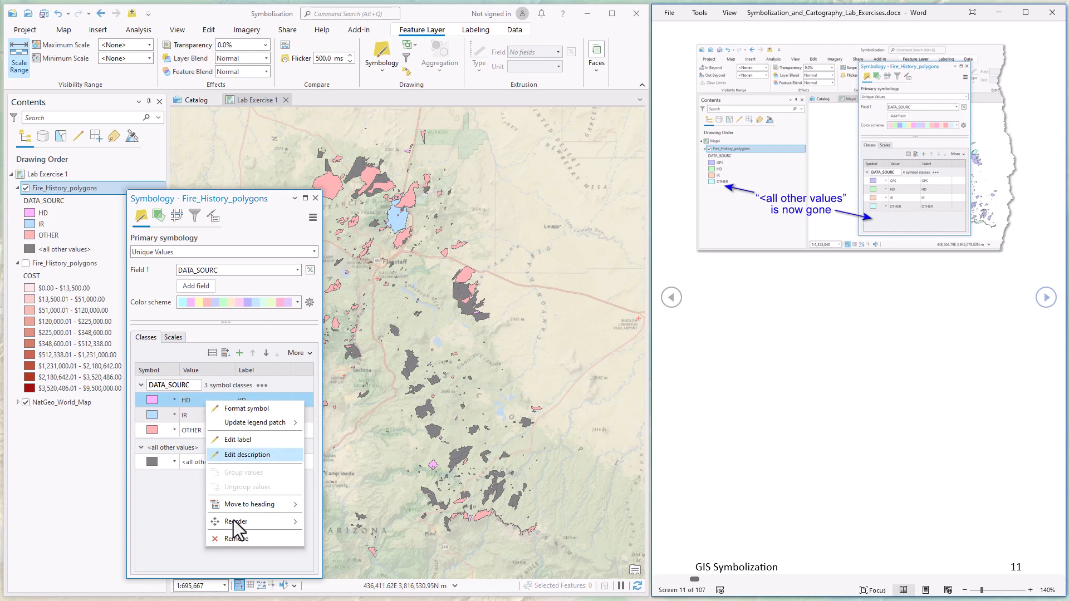
left_click(236, 539)
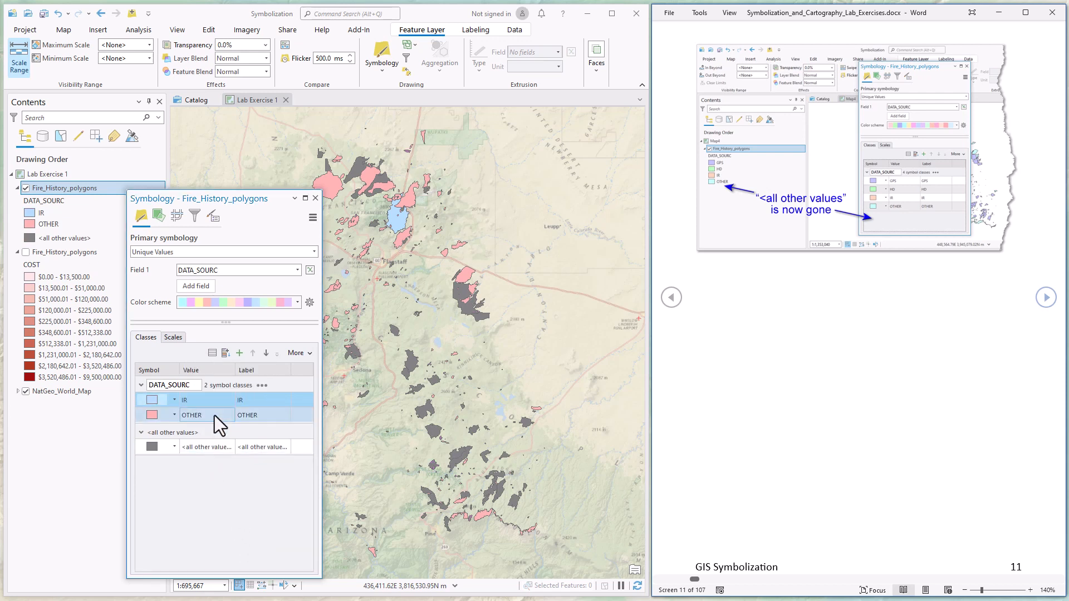
right_click(215, 415)
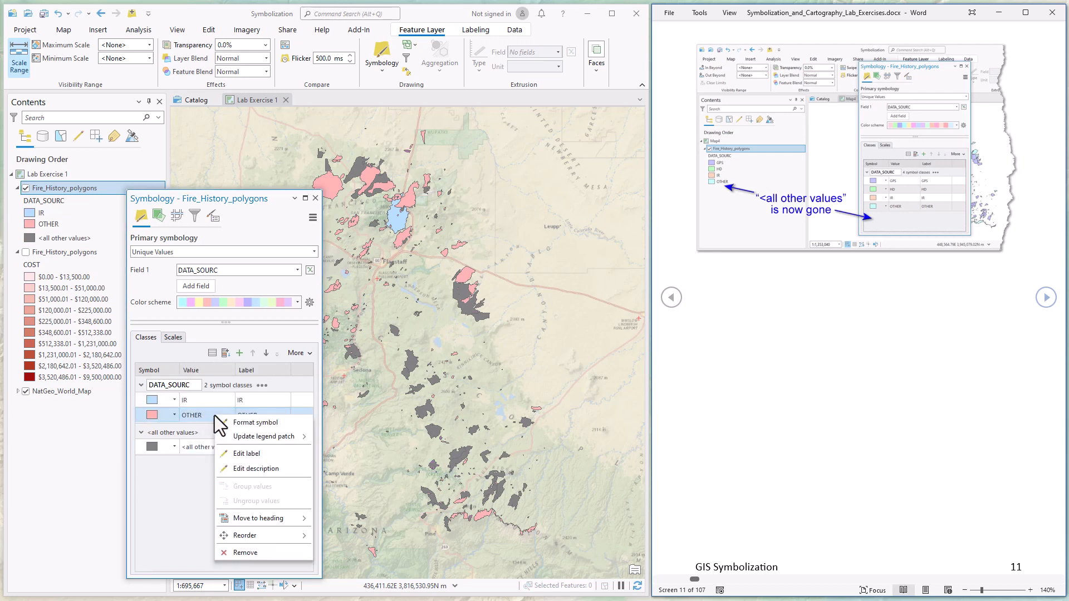
left_click(251, 554)
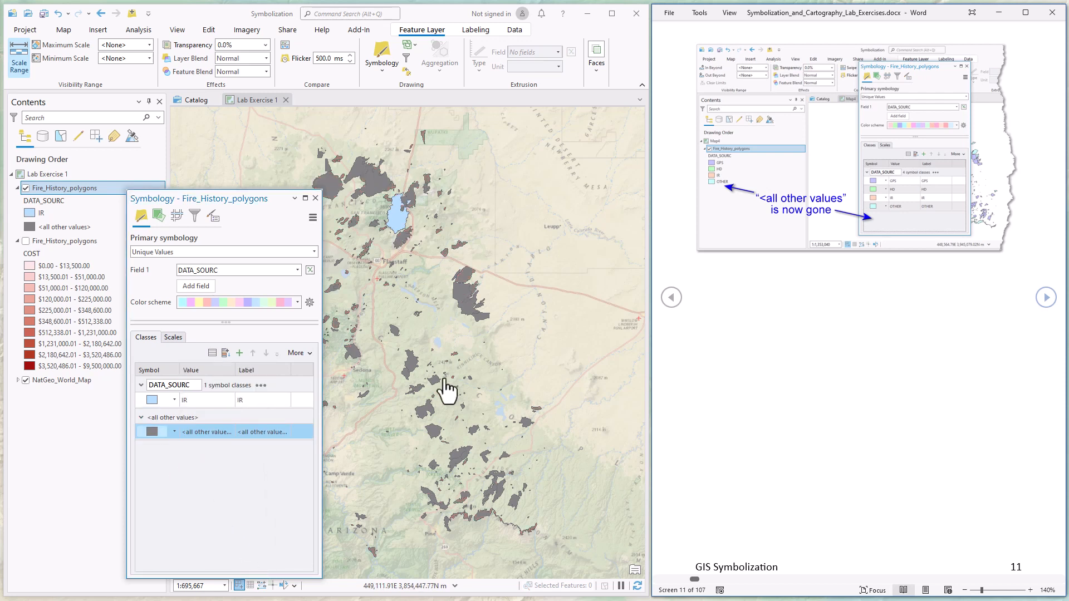